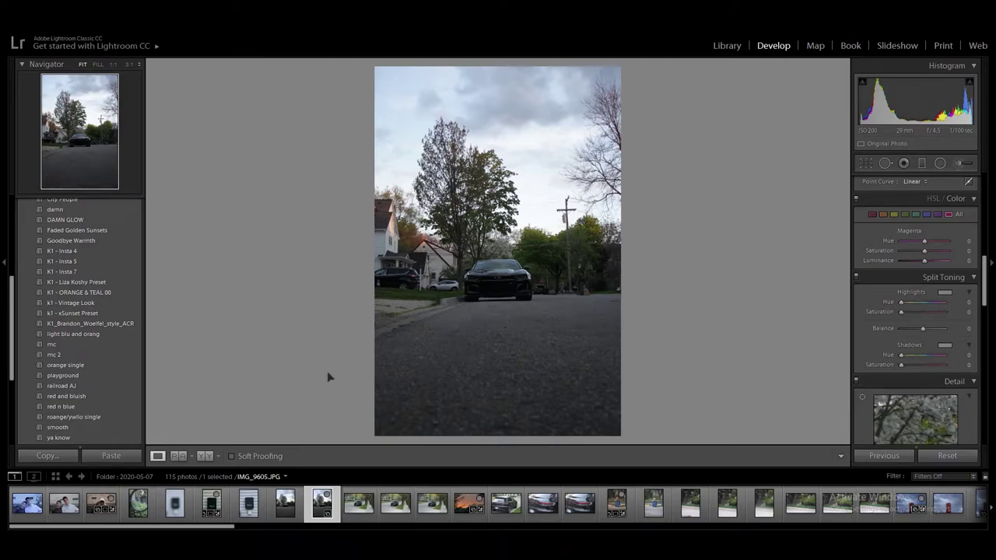
Step: Try the white balance picker on a neutral spot, then revert white balance to As Shot
{"action": "scroll", "coordinate": [967, 287], "scroll_direction": "up", "scroll_amount": 5}
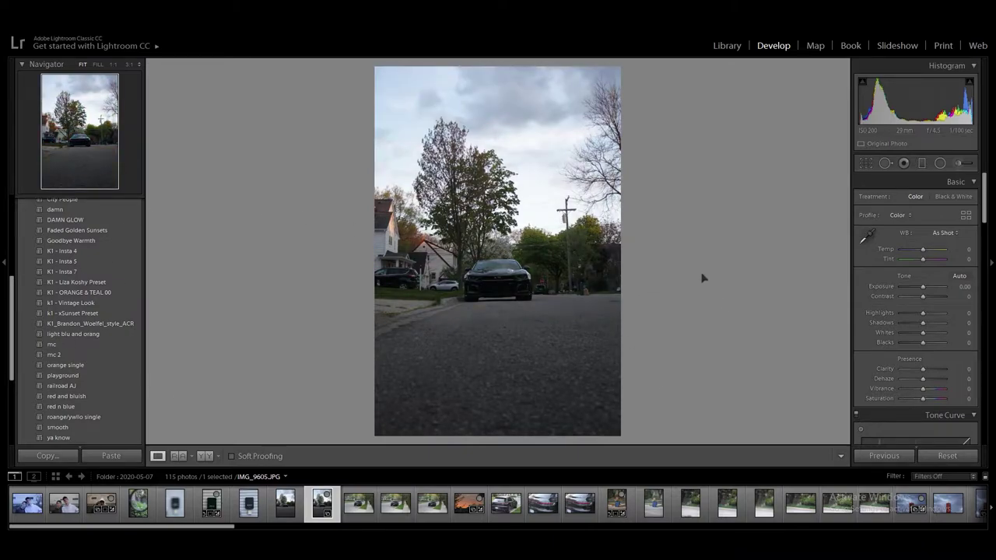
{"action": "scroll", "coordinate": [899, 327], "scroll_direction": "down", "scroll_amount": 10}
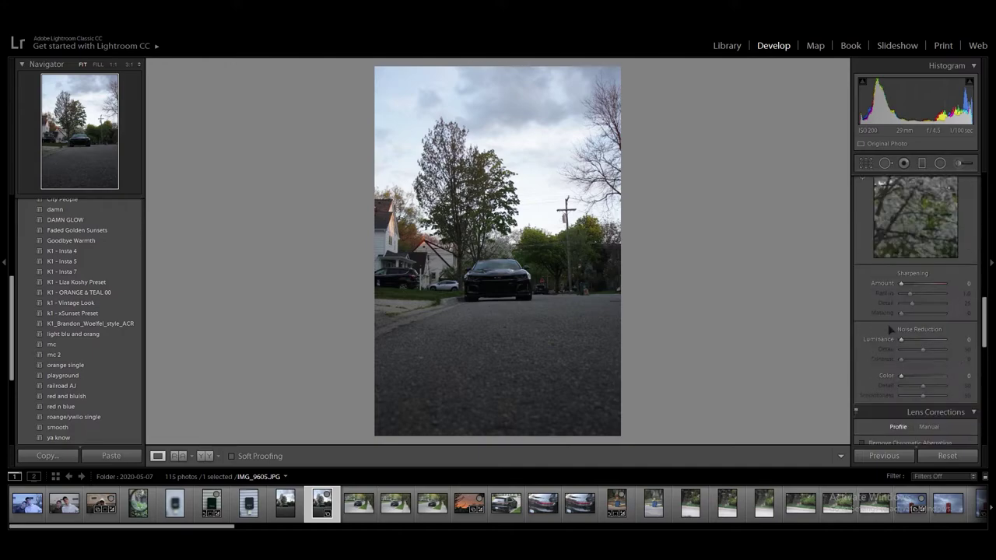
{"action": "scroll", "coordinate": [892, 329], "scroll_direction": "up", "scroll_amount": 10}
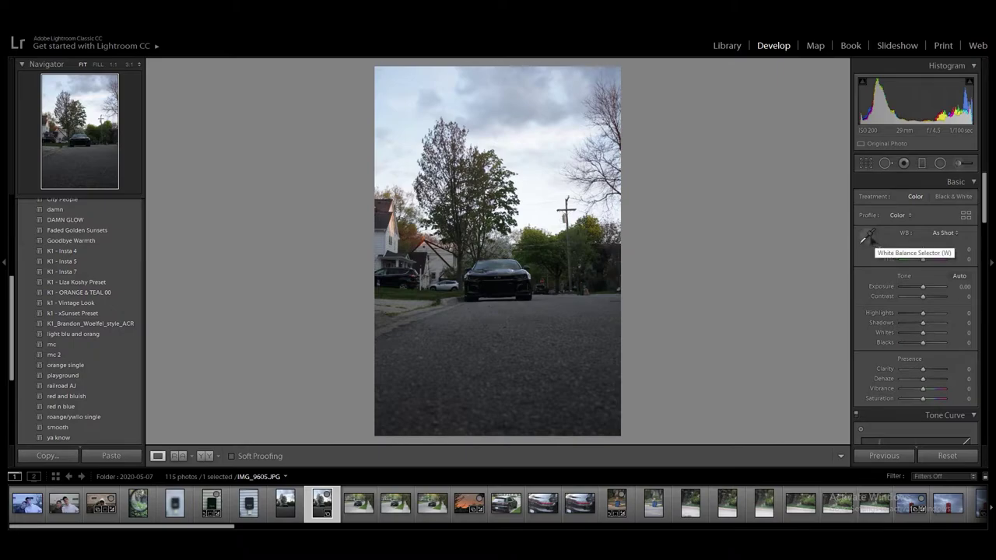
{"action": "left_click", "coordinate": [868, 236]}
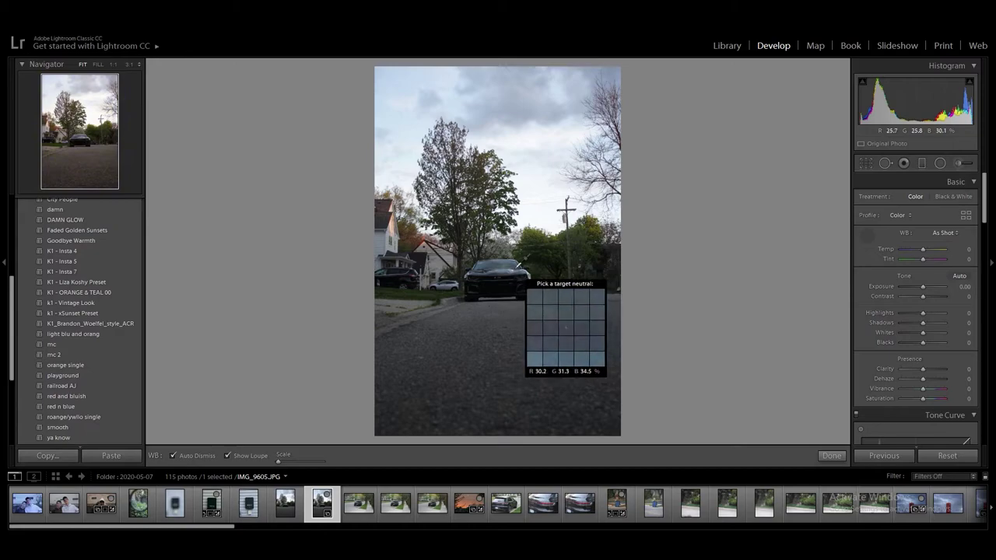
{"action": "left_click", "coordinate": [512, 271]}
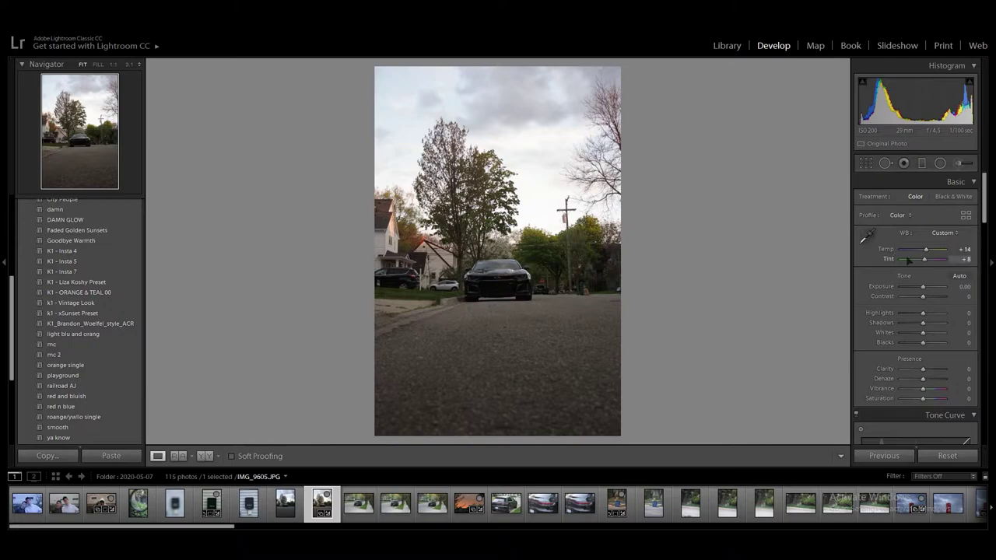
{"action": "left_click", "coordinate": [959, 457]}
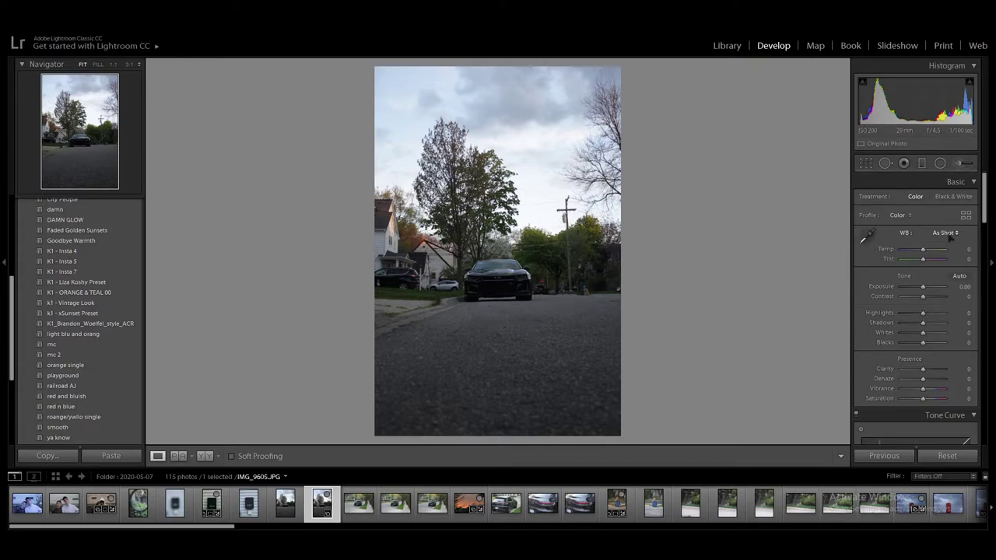
Step: Warm the white balance to Temp +10 and Tint +2
{"action": "scroll", "coordinate": [926, 250], "scroll_direction": "down", "scroll_amount": 4}
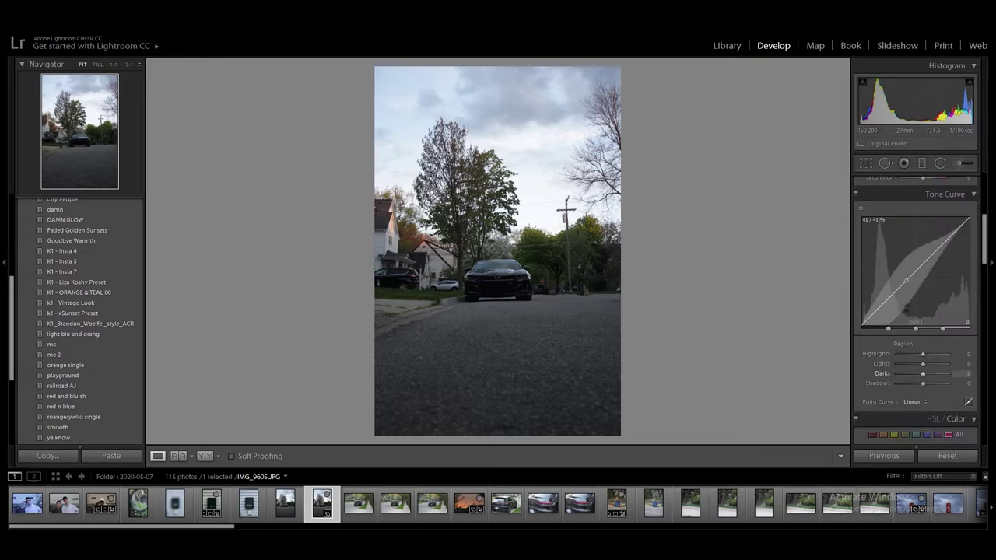
{"action": "scroll", "coordinate": [972, 312], "scroll_direction": "up", "scroll_amount": 4}
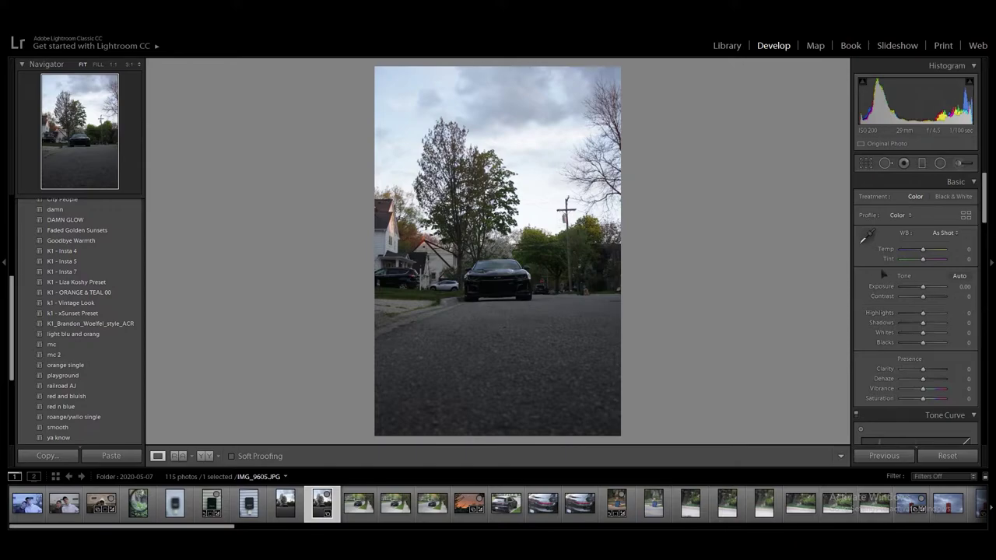
{"action": "scroll", "coordinate": [875, 277], "scroll_direction": "down", "scroll_amount": 3}
{"action": "scroll", "coordinate": [895, 284], "scroll_direction": "up", "scroll_amount": 3}
{"action": "left_click_drag", "start_coordinate": [923, 250], "coordinate": [924, 261]}
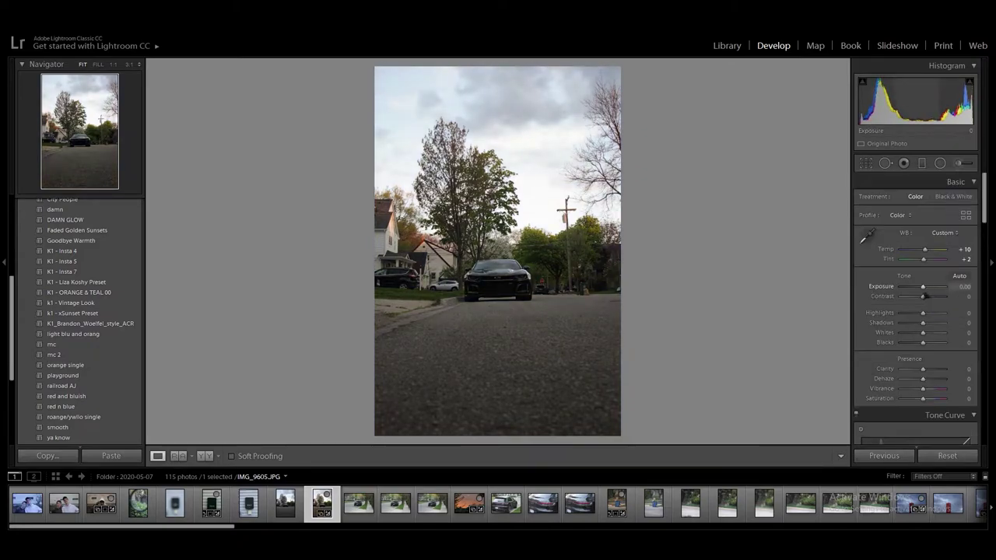
{"action": "scroll", "coordinate": [895, 311], "scroll_direction": "down", "scroll_amount": 5}
{"action": "scroll", "coordinate": [926, 389], "scroll_direction": "down", "scroll_amount": 10}
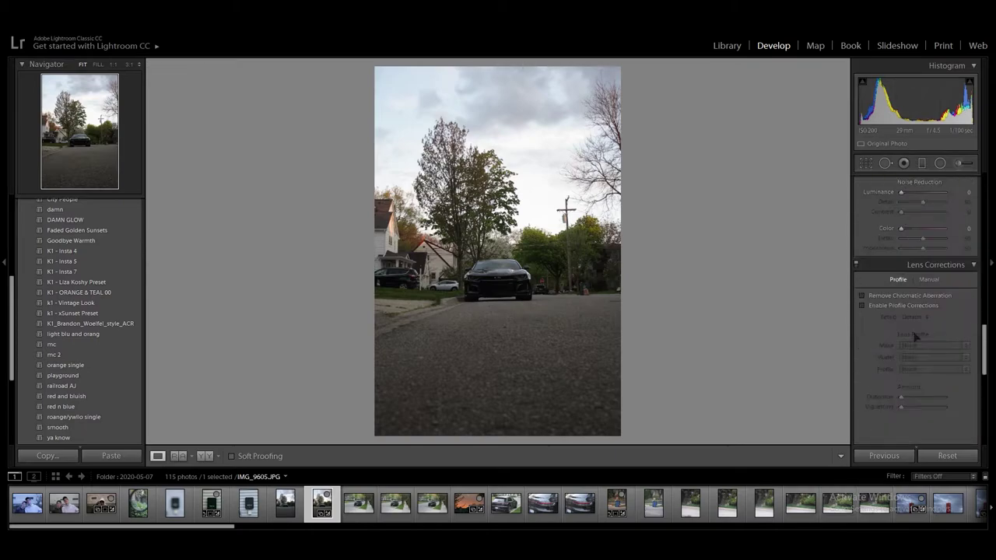
{"action": "scroll", "coordinate": [926, 389], "scroll_direction": "up", "scroll_amount": 15}
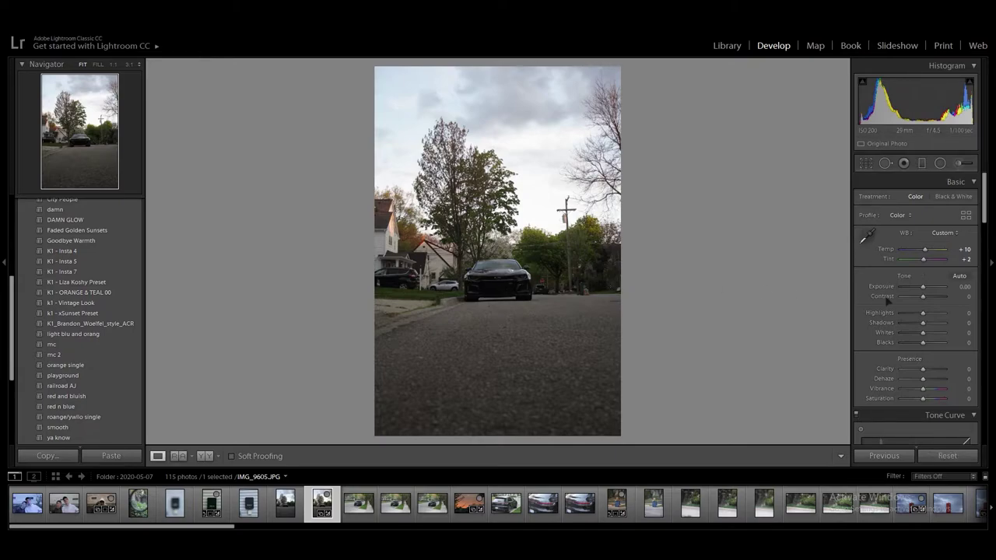
Step: Set Tone Curve regions to Highlights −61, Lights −24, Darks −30 and Shadows +46
{"action": "scroll", "coordinate": [923, 316], "scroll_direction": "down", "scroll_amount": 5}
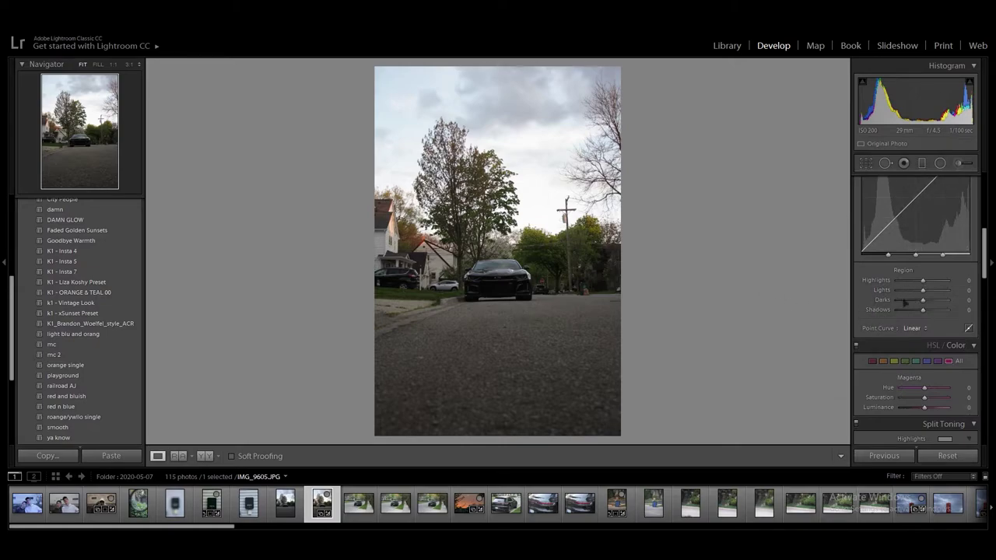
{"action": "scroll", "coordinate": [905, 303], "scroll_direction": "up", "scroll_amount": 2}
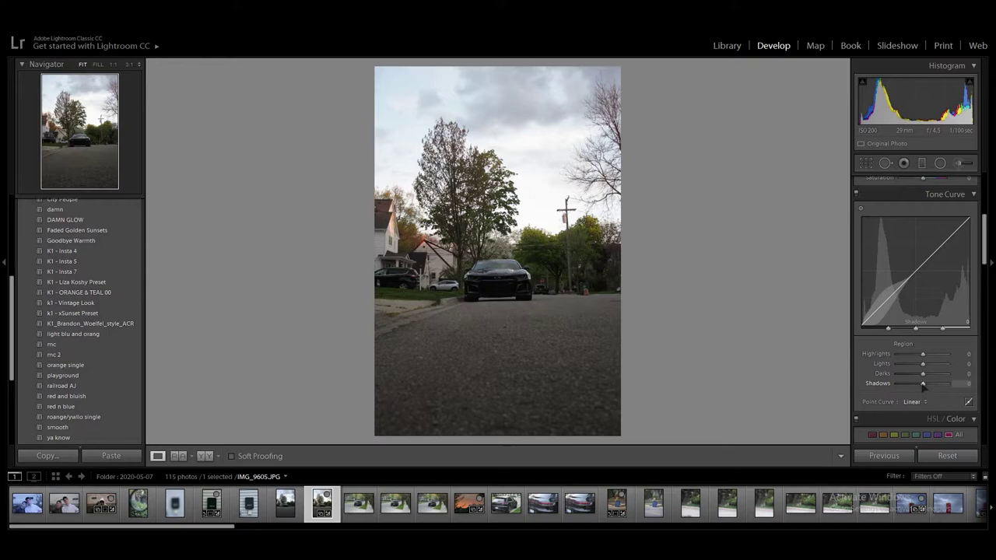
{"action": "mouse_move", "coordinate": [924, 386]}
{"action": "left_mouse_down"}
{"action": "mouse_move", "coordinate": [937, 388]}
{"action": "mouse_move", "coordinate": [917, 356]}
{"action": "mouse_move", "coordinate": [903, 358]}
{"action": "mouse_move", "coordinate": [918, 374]}
{"action": "left_mouse_up"}
{"action": "scroll", "coordinate": [918, 326], "scroll_direction": "up", "scroll_amount": 3}
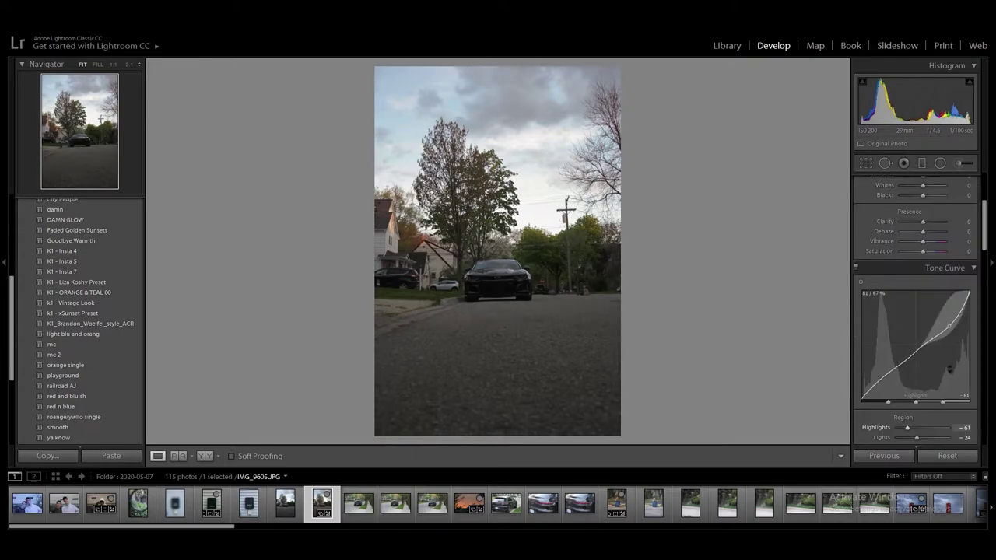
Step: Show the Before/After view side by side and set Clarity to −2
{"action": "left_click", "coordinate": [205, 456]}
{"action": "scroll", "coordinate": [962, 305], "scroll_direction": "up", "scroll_amount": 5}
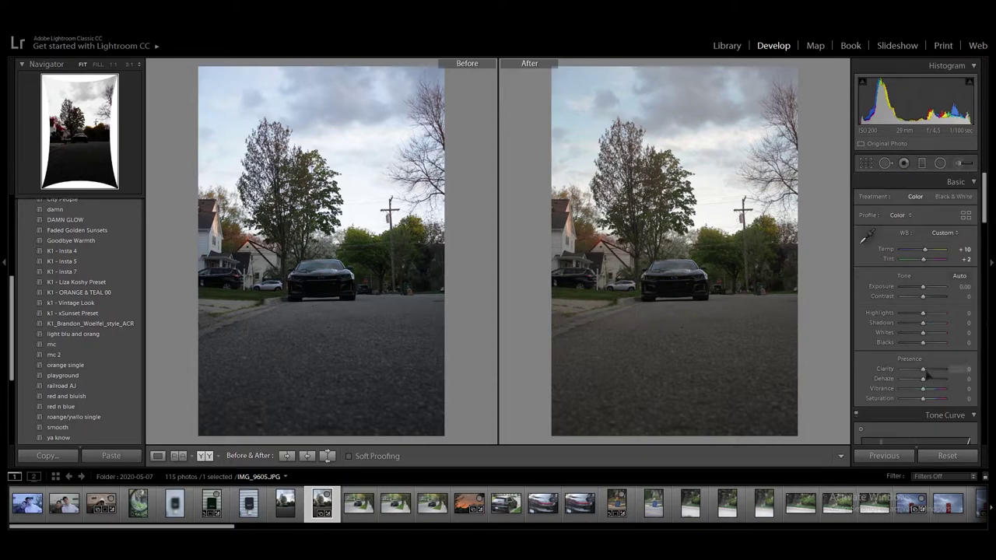
{"action": "mouse_move", "coordinate": [924, 370]}
{"action": "left_mouse_down"}
{"action": "mouse_move", "coordinate": [934, 379]}
{"action": "mouse_move", "coordinate": [926, 379]}
{"action": "left_mouse_up"}
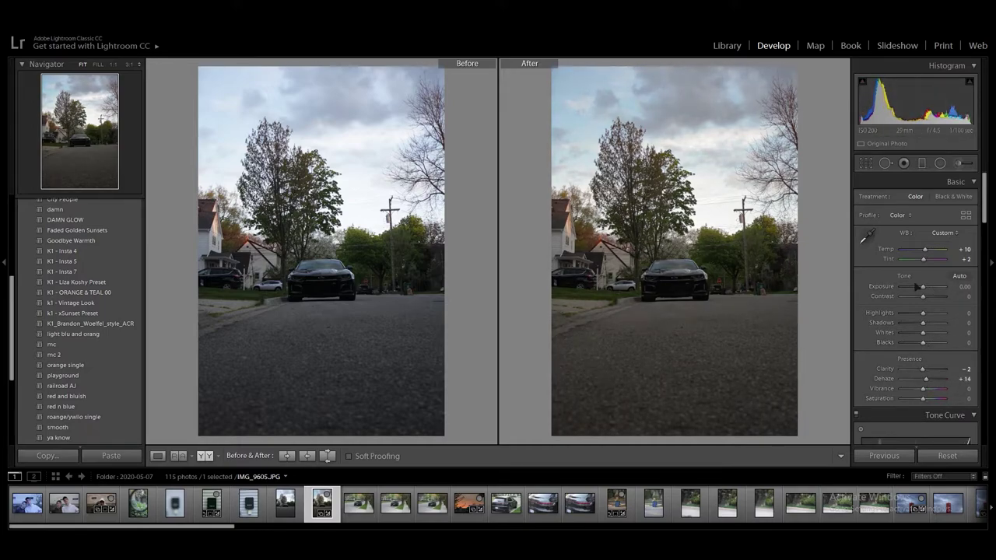
Step: Set Dehaze +14, Highlights −17, Shadows −7, Whites −48 and Blacks −10
{"action": "scroll", "coordinate": [926, 288], "scroll_direction": "down", "scroll_amount": 5}
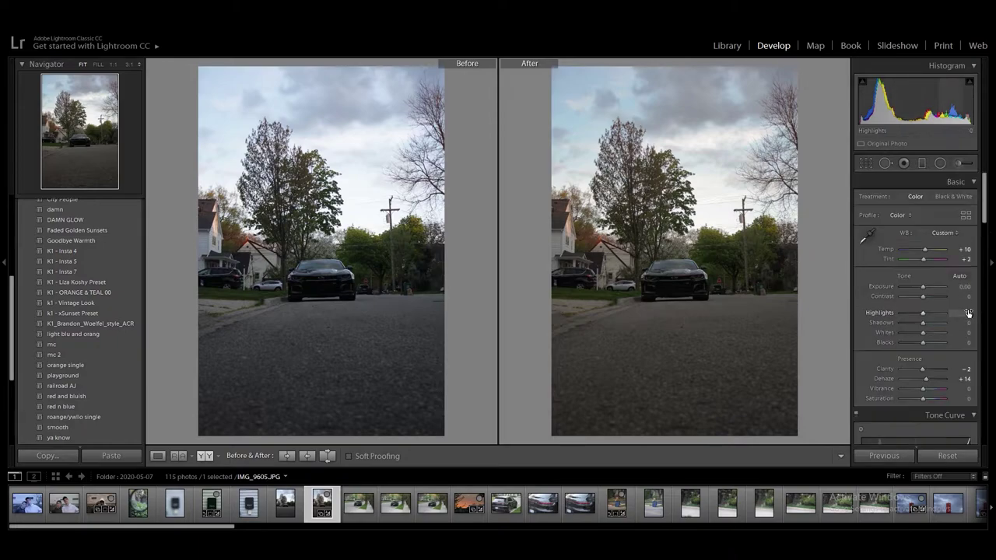
{"action": "scroll", "coordinate": [959, 327], "scroll_direction": "down", "scroll_amount": 2}
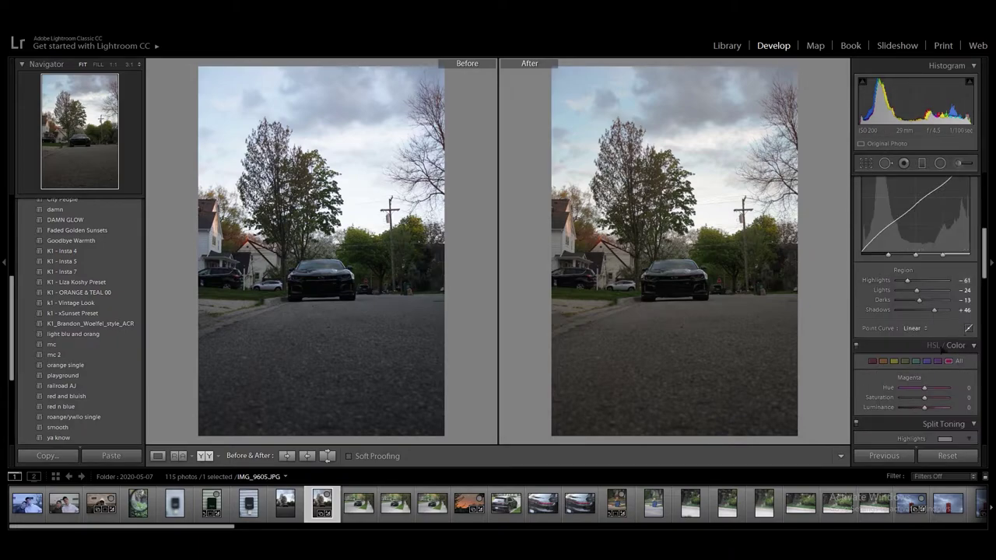
{"action": "scroll", "coordinate": [943, 351], "scroll_direction": "down", "scroll_amount": 2}
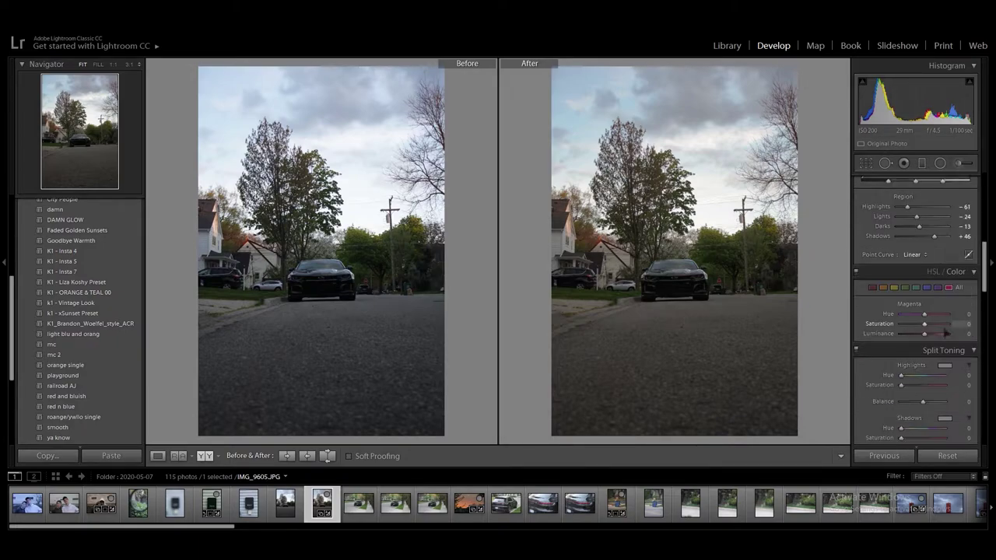
{"action": "scroll", "coordinate": [934, 333], "scroll_direction": "up", "scroll_amount": 8}
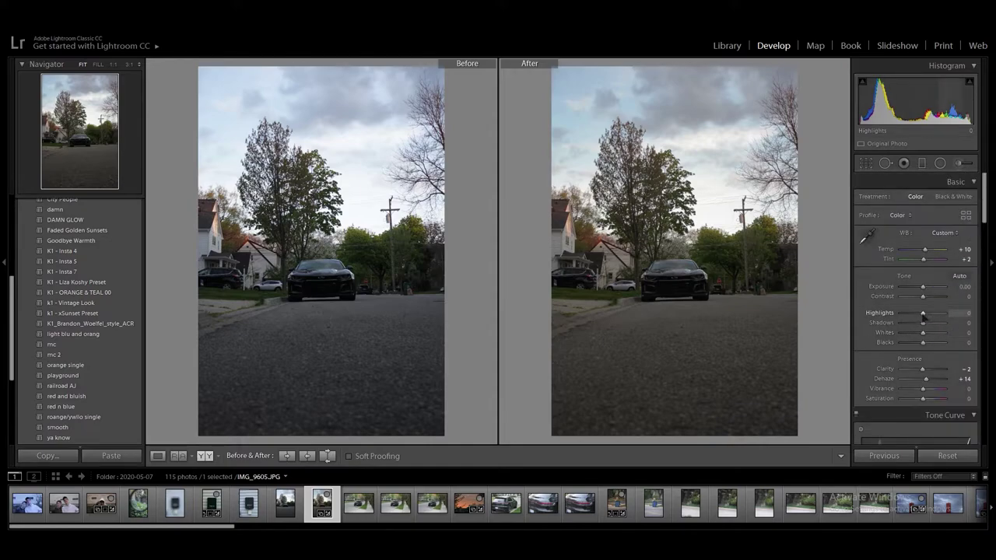
{"action": "left_click_drag", "start_coordinate": [923, 316], "coordinate": [922, 344]}
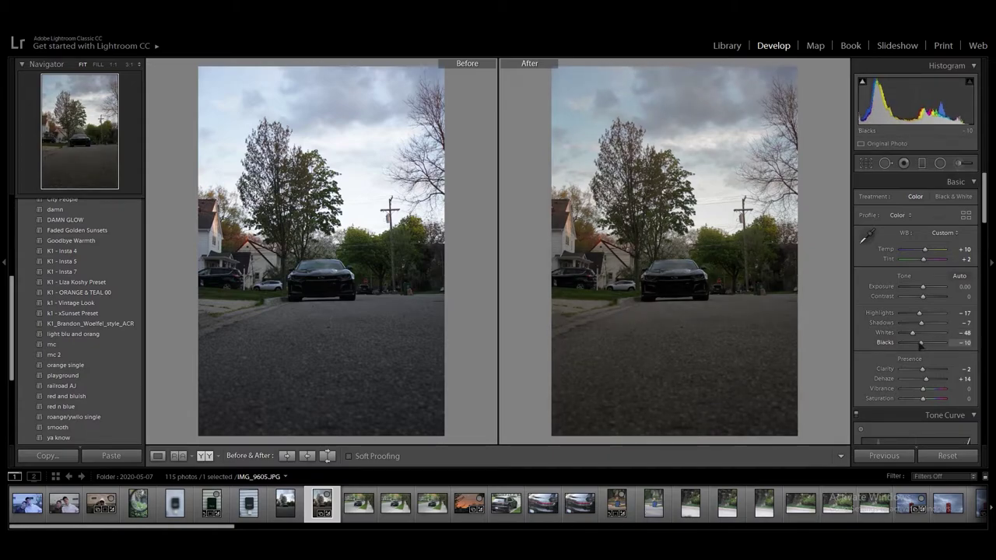
{"action": "scroll", "coordinate": [903, 365], "scroll_direction": "down", "scroll_amount": 3}
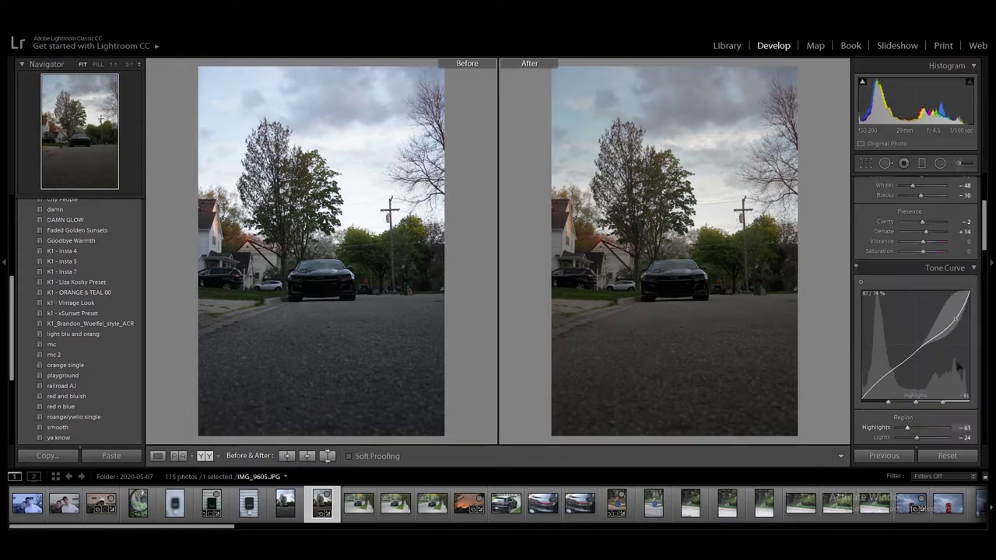
{"action": "scroll", "coordinate": [958, 366], "scroll_direction": "down", "scroll_amount": 5}
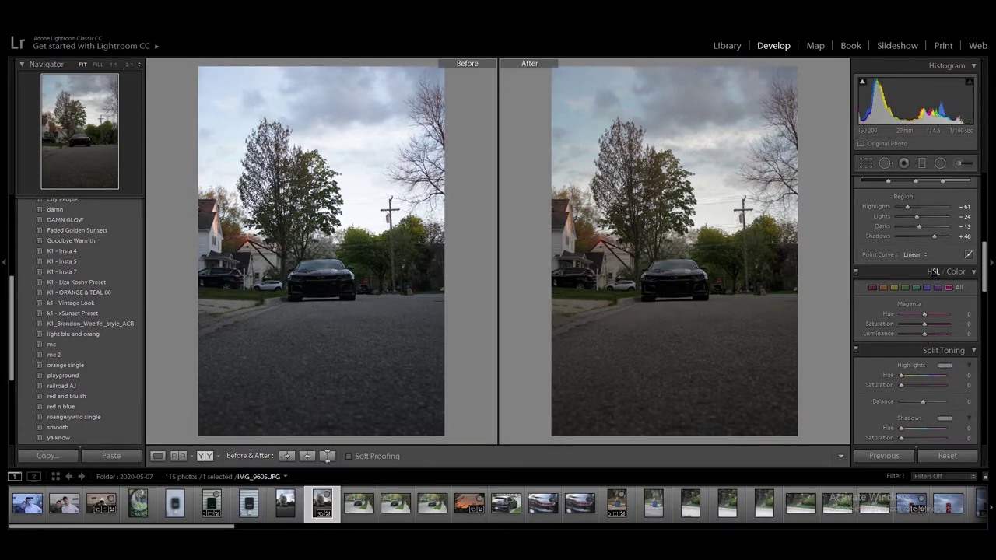
{"action": "scroll", "coordinate": [966, 309], "scroll_direction": "down", "scroll_amount": 2}
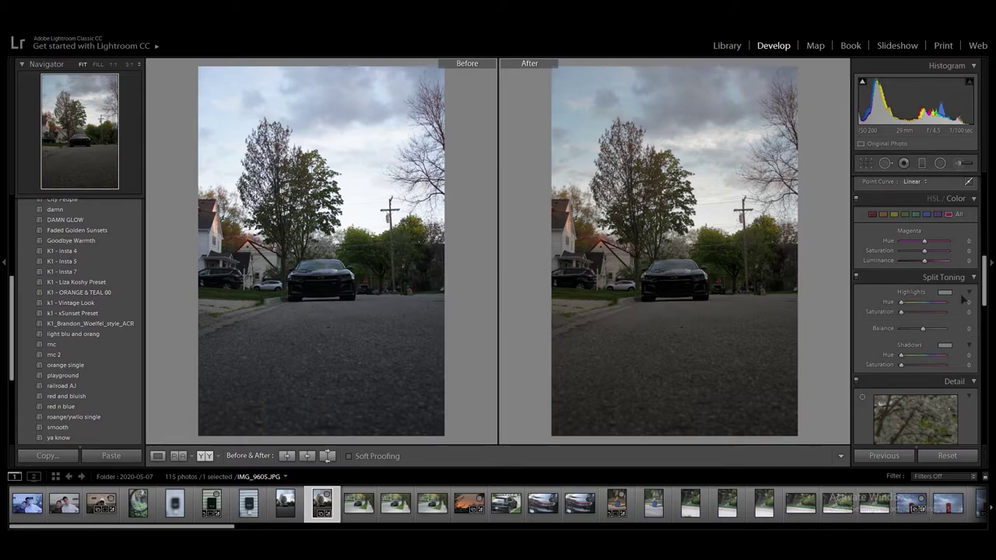
Step: Pick a warm highlight hue 34 and teal shadow hue 197, with Balance +86
{"action": "left_click_drag", "start_coordinate": [902, 312], "coordinate": [946, 311]}
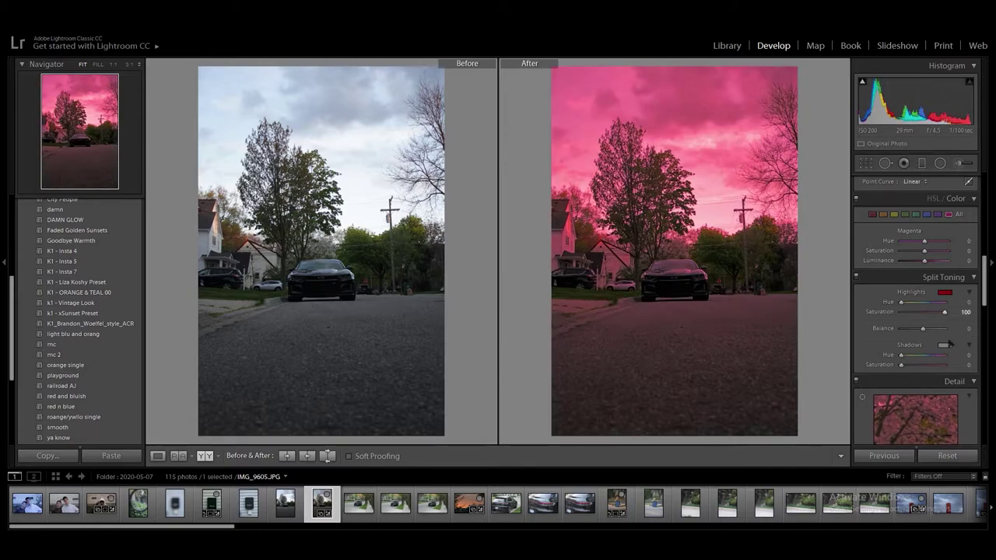
{"action": "left_click_drag", "start_coordinate": [903, 364], "coordinate": [946, 365]}
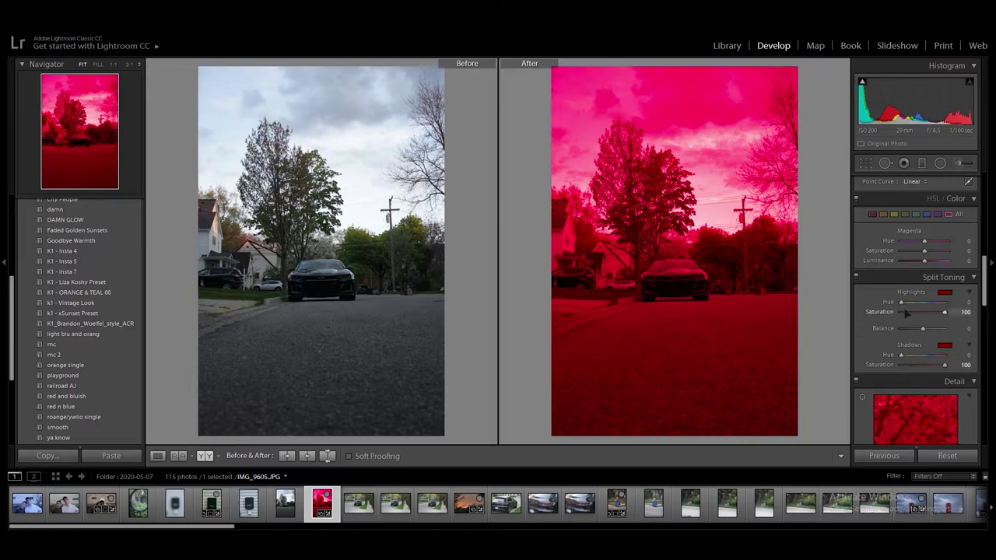
{"action": "left_click_drag", "start_coordinate": [901, 302], "coordinate": [924, 309]}
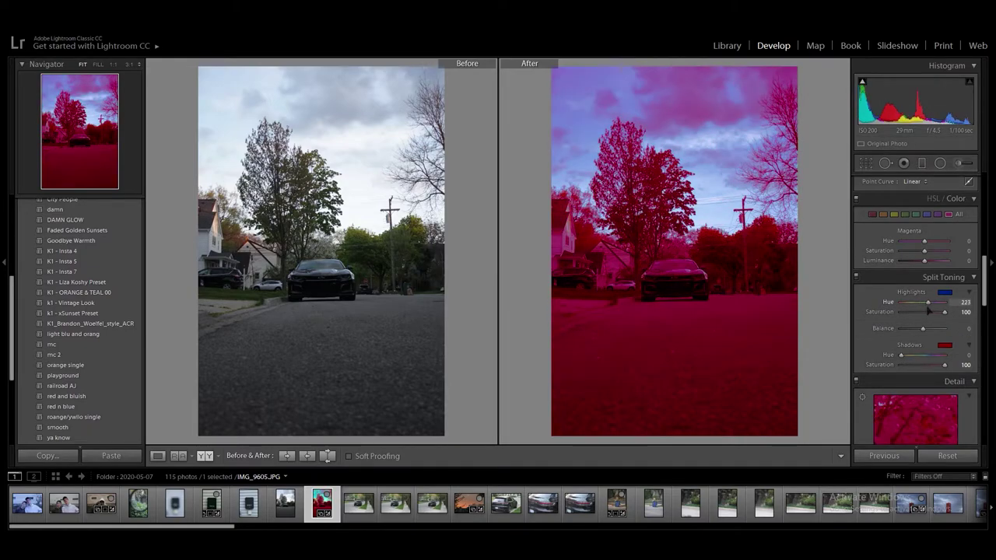
{"action": "left_click_drag", "start_coordinate": [929, 309], "coordinate": [907, 306]}
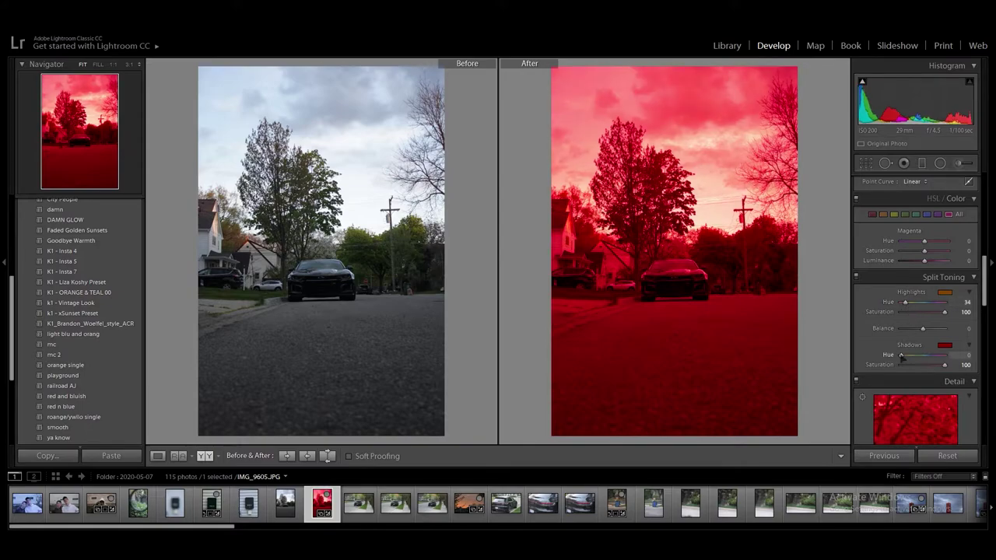
{"action": "left_click_drag", "start_coordinate": [902, 355], "coordinate": [926, 357]}
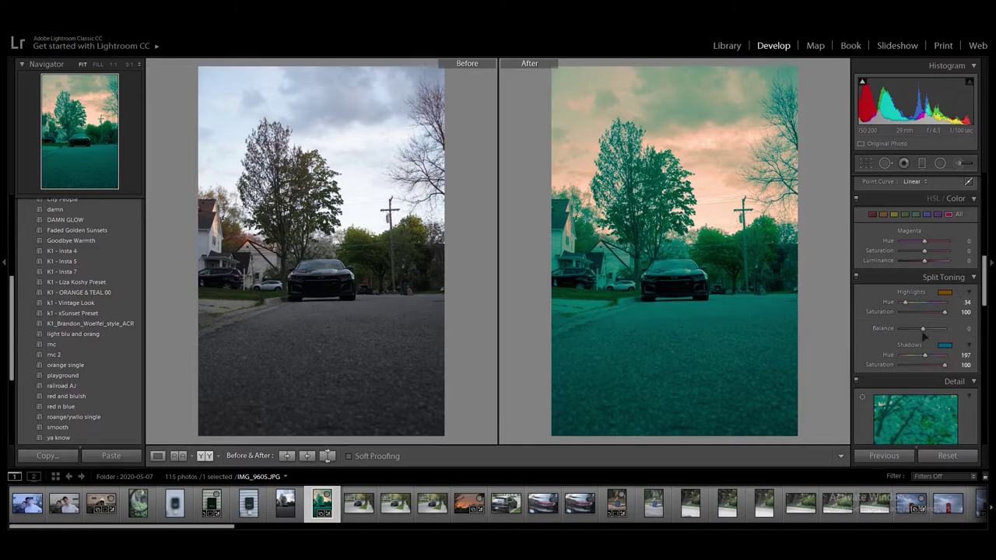
{"action": "left_click_drag", "start_coordinate": [925, 335], "coordinate": [964, 329]}
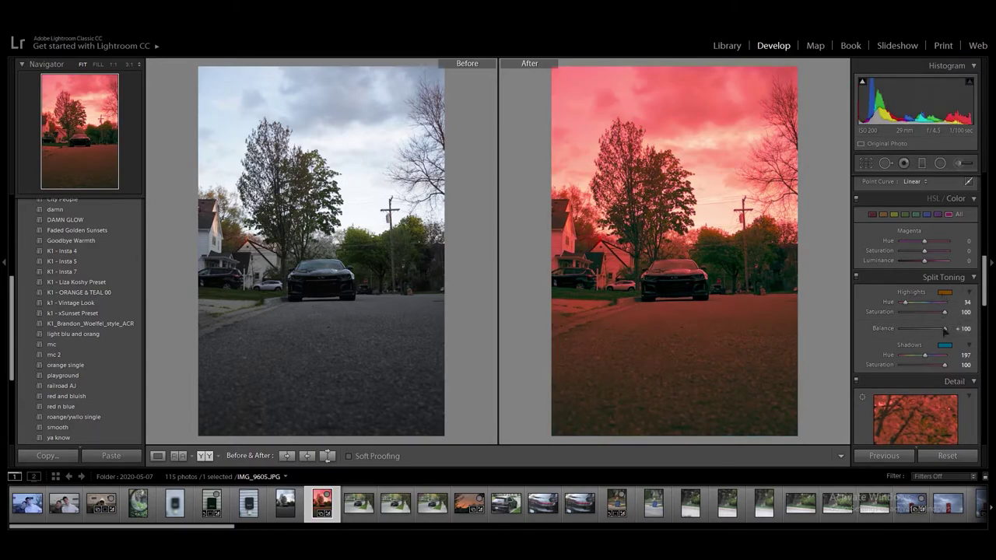
{"action": "mouse_move", "coordinate": [946, 330]}
{"action": "left_mouse_down"}
{"action": "mouse_move", "coordinate": [903, 330]}
{"action": "mouse_move", "coordinate": [946, 330]}
{"action": "mouse_move", "coordinate": [926, 332]}
{"action": "left_mouse_up"}
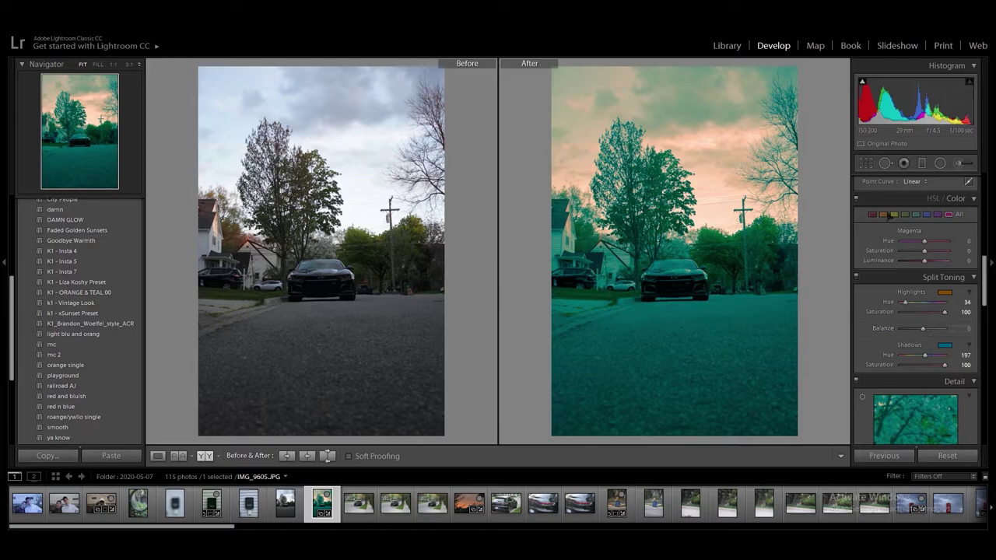
{"action": "left_click_drag", "start_coordinate": [925, 328], "coordinate": [943, 331]}
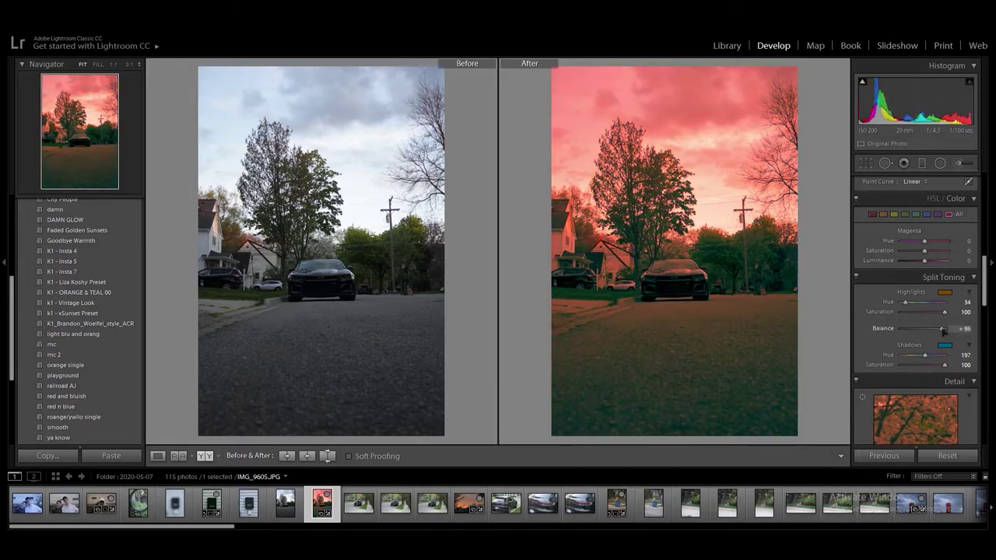
Step: Set split toning highlight saturation to 27 and shadow saturation to 23
{"action": "left_click", "coordinate": [964, 312]}
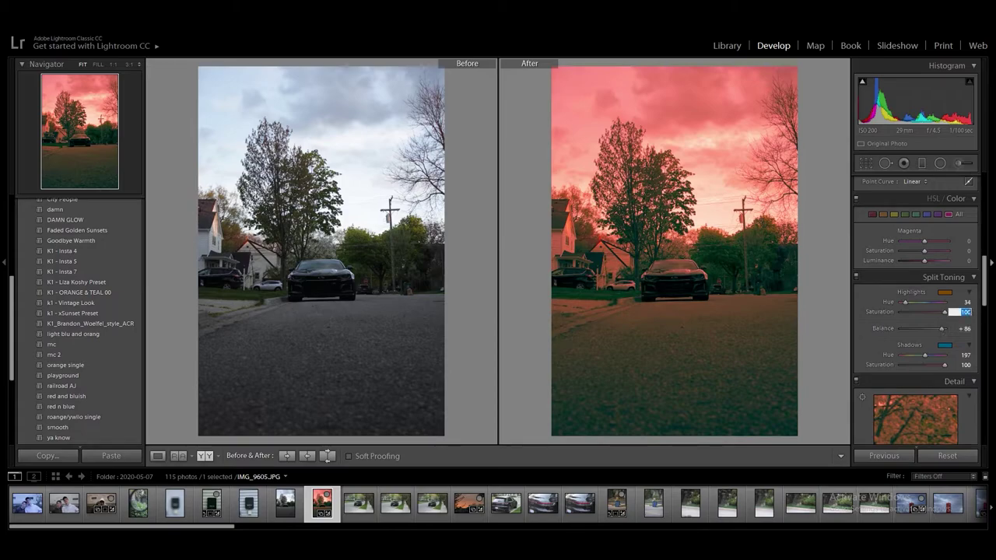
{"action": "type", "text": "15"}
{"action": "left_click", "coordinate": [965, 364]}
{"action": "type", "text": "15"}
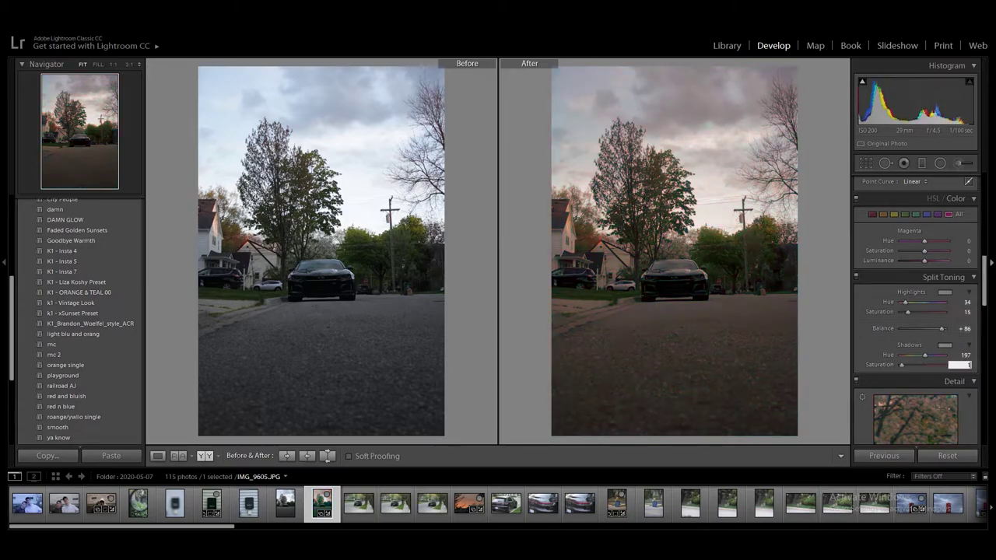
{"action": "key", "text": "Return"}
{"action": "left_click_drag", "start_coordinate": [908, 313], "coordinate": [914, 312]}
{"action": "left_click_drag", "start_coordinate": [917, 362], "coordinate": [917, 368]}
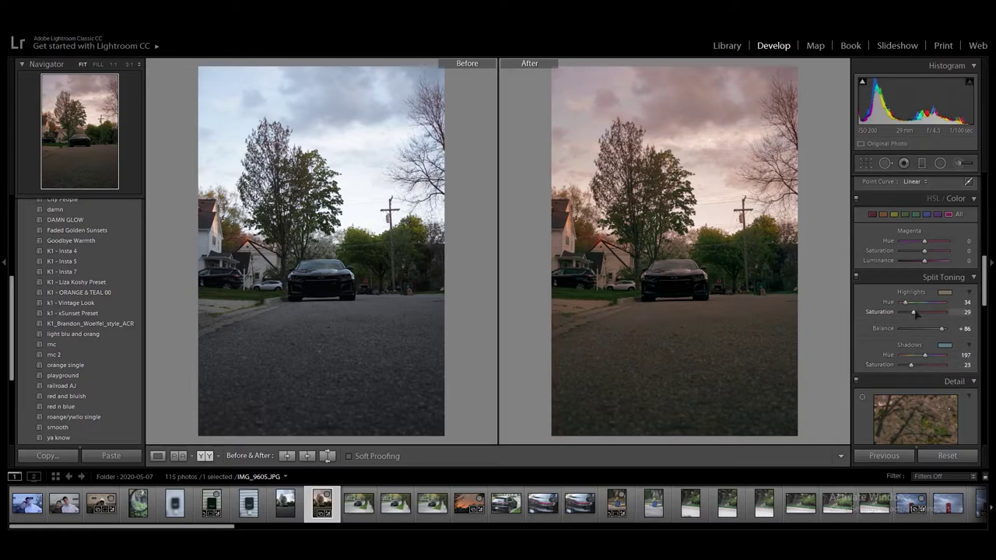
{"action": "left_click_drag", "start_coordinate": [915, 312], "coordinate": [913, 312]}
{"action": "scroll", "coordinate": [908, 305], "scroll_direction": "up", "scroll_amount": 2}
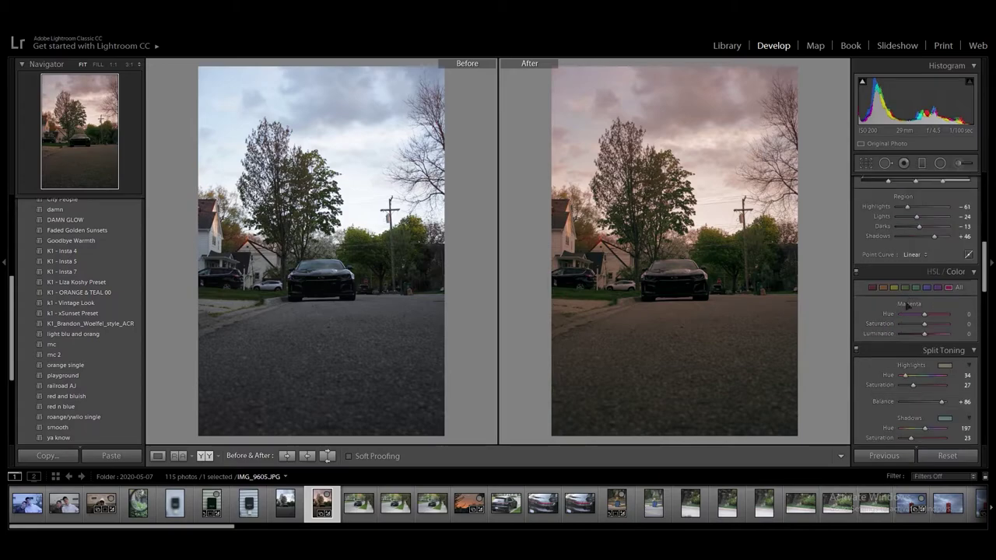
Step: Browse the red, orange and blue HSL ranges, leaving the red hue reset to 0
{"action": "left_click", "coordinate": [872, 288]}
{"action": "left_click", "coordinate": [883, 288]}
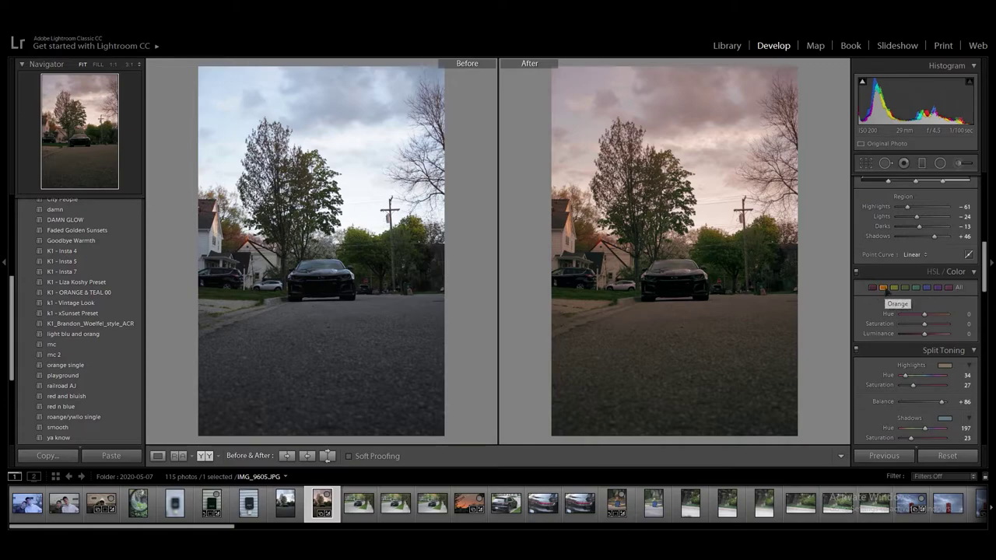
{"action": "left_click", "coordinate": [928, 288]}
{"action": "left_click", "coordinate": [872, 288]}
{"action": "left_click_drag", "start_coordinate": [925, 314], "coordinate": [949, 314]}
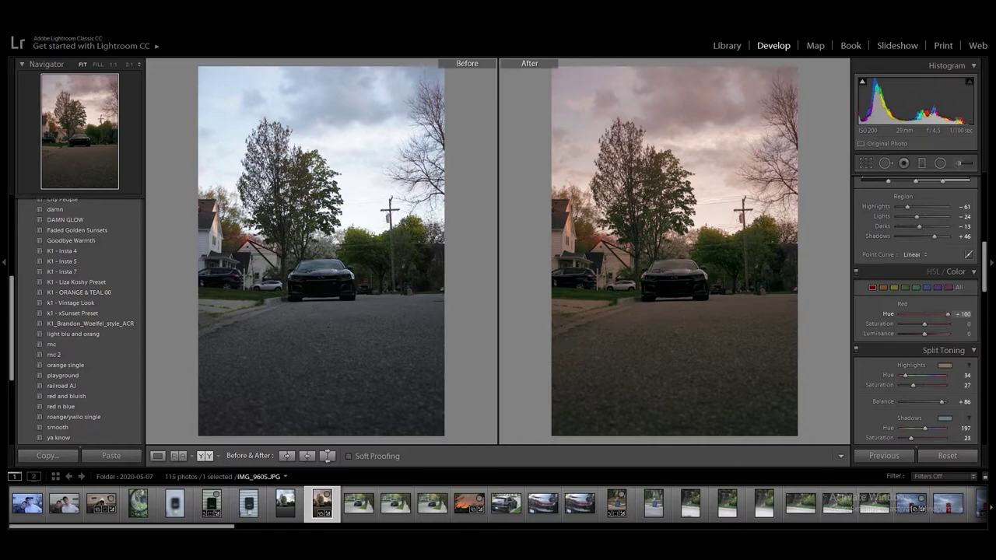
{"action": "double_click", "coordinate": [925, 318]}
Step: Set orange Hue to −18, raise its Saturation, and set its Luminance to +18
{"action": "left_click", "coordinate": [884, 288]}
{"action": "mouse_move", "coordinate": [938, 317]}
{"action": "left_mouse_down"}
{"action": "mouse_move", "coordinate": [904, 317]}
{"action": "mouse_move", "coordinate": [927, 314]}
{"action": "left_mouse_up"}
{"action": "left_click_drag", "start_coordinate": [925, 323], "coordinate": [904, 328]}
{"action": "mouse_move", "coordinate": [924, 333]}
{"action": "left_mouse_down"}
{"action": "mouse_move", "coordinate": [939, 314]}
{"action": "mouse_move", "coordinate": [914, 318]}
{"action": "left_mouse_up"}
Step: Retune the yellows' hue and saturation, then shift the greens' hue and boost their saturation
{"action": "left_click", "coordinate": [894, 287]}
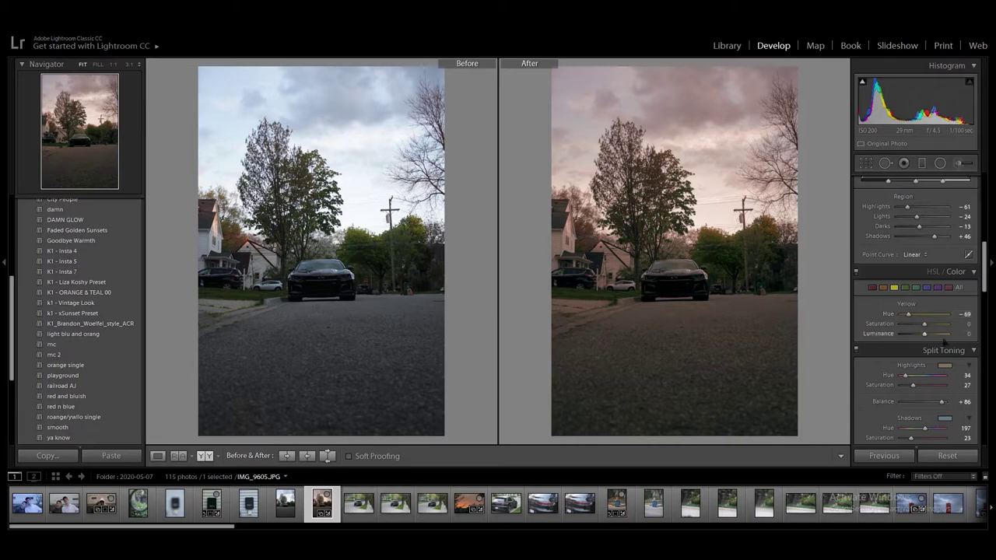
{"action": "mouse_move", "coordinate": [924, 324]}
{"action": "left_mouse_down"}
{"action": "mouse_move", "coordinate": [947, 329]}
{"action": "mouse_move", "coordinate": [936, 334]}
{"action": "left_mouse_up"}
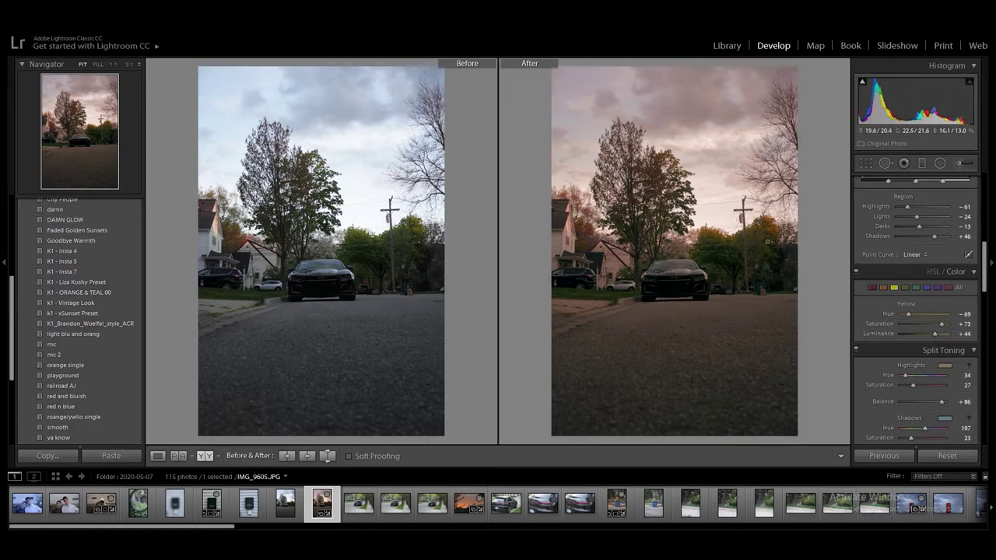
{"action": "left_click", "coordinate": [906, 287]}
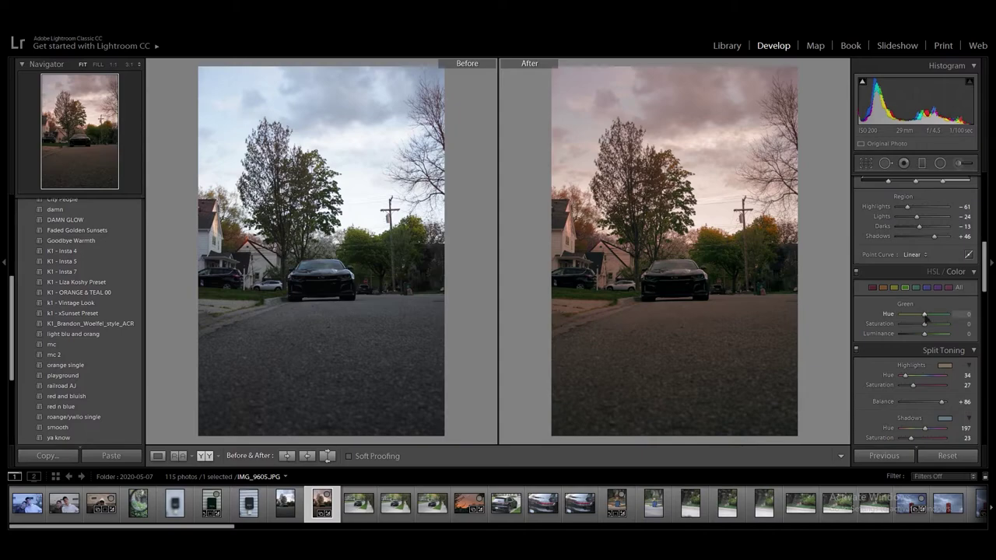
{"action": "mouse_move", "coordinate": [926, 315]}
{"action": "left_mouse_down"}
{"action": "mouse_move", "coordinate": [939, 317]}
{"action": "mouse_move", "coordinate": [914, 315]}
{"action": "left_mouse_up"}
{"action": "left_click_drag", "start_coordinate": [912, 314], "coordinate": [931, 324]}
{"action": "left_click_drag", "start_coordinate": [924, 334], "coordinate": [942, 335]}
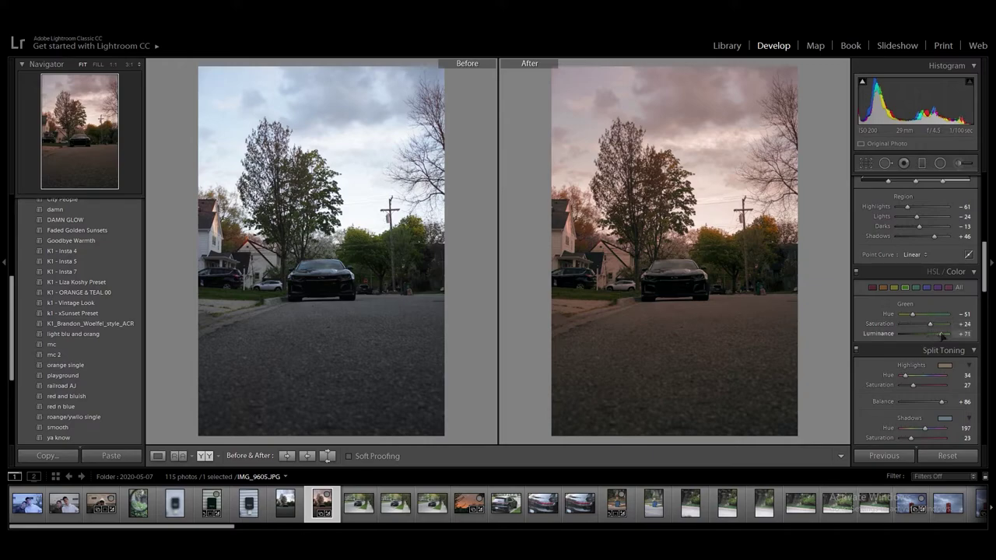
Step: Shift the aqua hue, raise shadow toning saturation to 37, set blue Hue −24 and Purple hue −44
{"action": "left_click", "coordinate": [916, 288]}
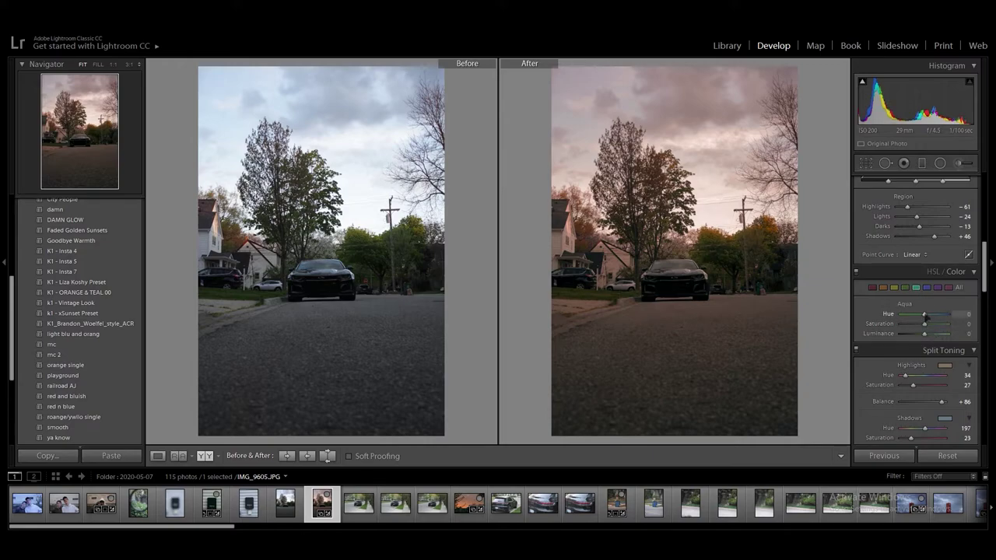
{"action": "left_click_drag", "start_coordinate": [925, 316], "coordinate": [932, 317]}
{"action": "left_click_drag", "start_coordinate": [913, 441], "coordinate": [916, 440]}
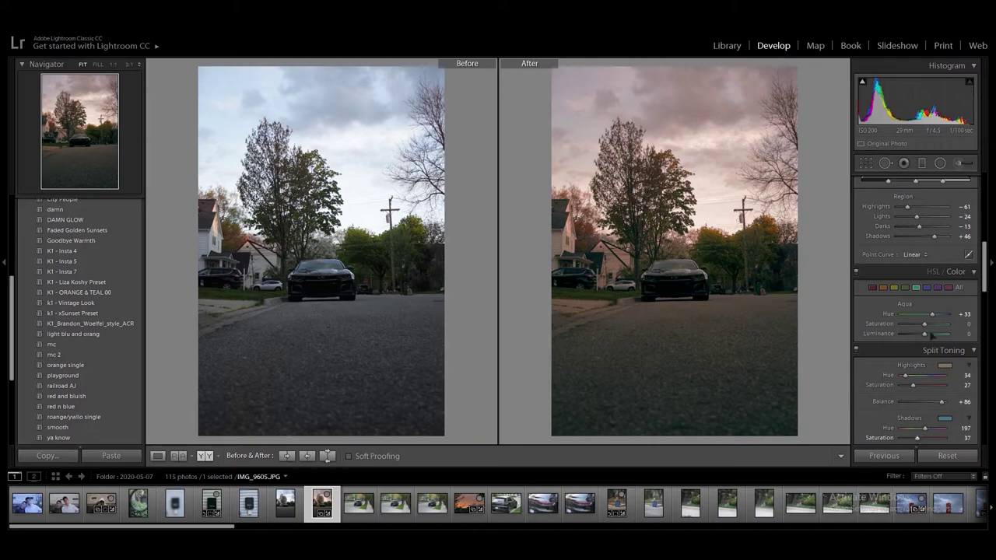
{"action": "mouse_move", "coordinate": [933, 315]}
{"action": "left_mouse_down"}
{"action": "mouse_move", "coordinate": [899, 318]}
{"action": "mouse_move", "coordinate": [925, 315]}
{"action": "mouse_move", "coordinate": [938, 327]}
{"action": "mouse_move", "coordinate": [928, 336]}
{"action": "mouse_move", "coordinate": [946, 327]}
{"action": "mouse_move", "coordinate": [937, 316]}
{"action": "mouse_move", "coordinate": [948, 315]}
{"action": "mouse_move", "coordinate": [905, 317]}
{"action": "mouse_move", "coordinate": [944, 316]}
{"action": "mouse_move", "coordinate": [929, 316]}
{"action": "left_mouse_up"}
{"action": "left_click", "coordinate": [927, 287]}
{"action": "left_click", "coordinate": [939, 288]}
Step: Set magenta hue to −4, then cycle Before/After layouts back to Left/Right side by side
{"action": "left_click", "coordinate": [948, 288]}
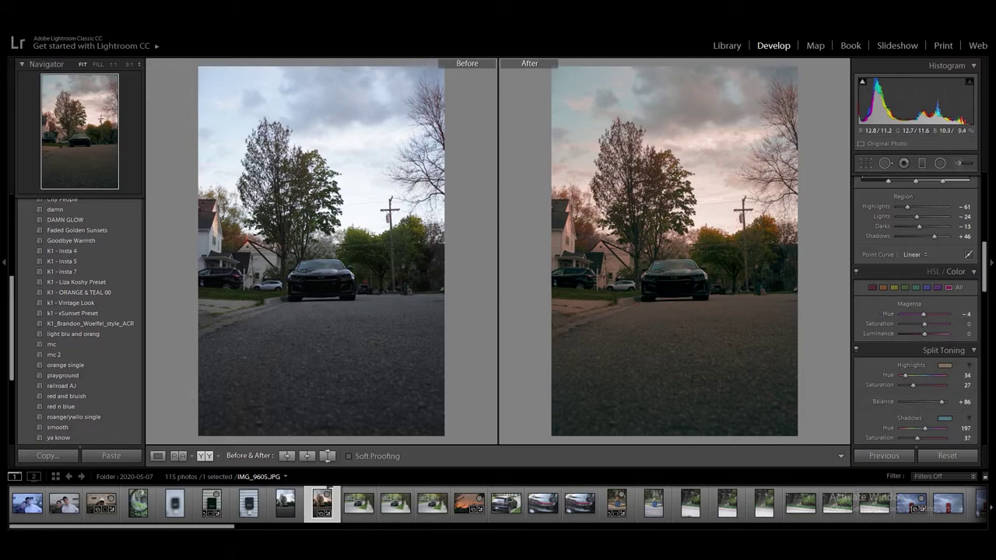
{"action": "left_click", "coordinate": [206, 457]}
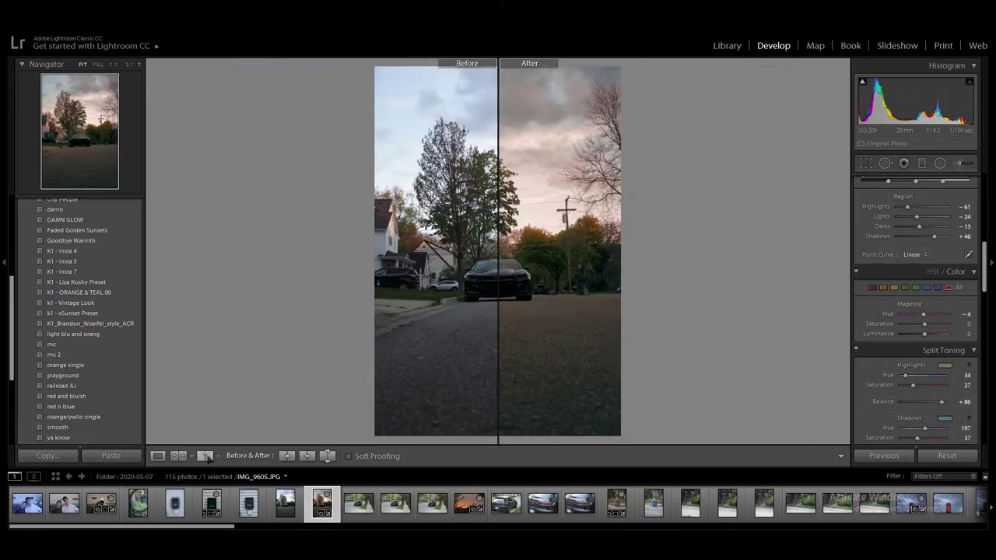
{"action": "left_click", "coordinate": [206, 456]}
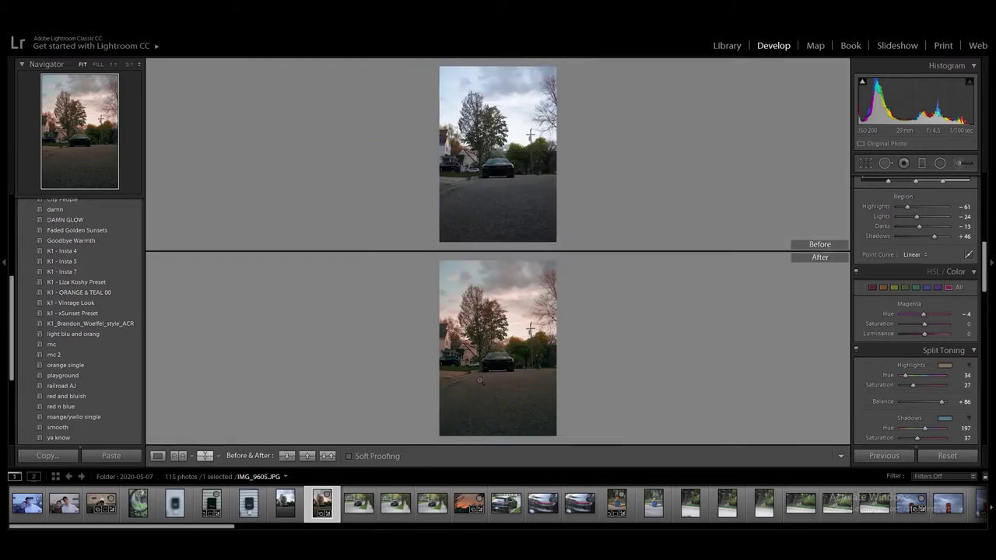
{"action": "left_click", "coordinate": [206, 457]}
{"action": "left_click", "coordinate": [207, 457]}
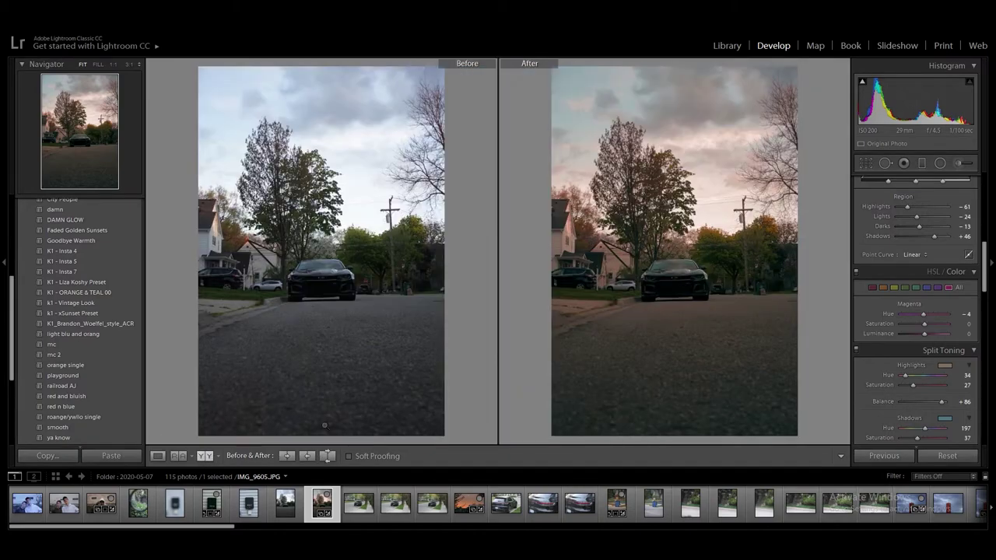
{"action": "scroll", "coordinate": [850, 378], "scroll_direction": "down", "scroll_amount": 2}
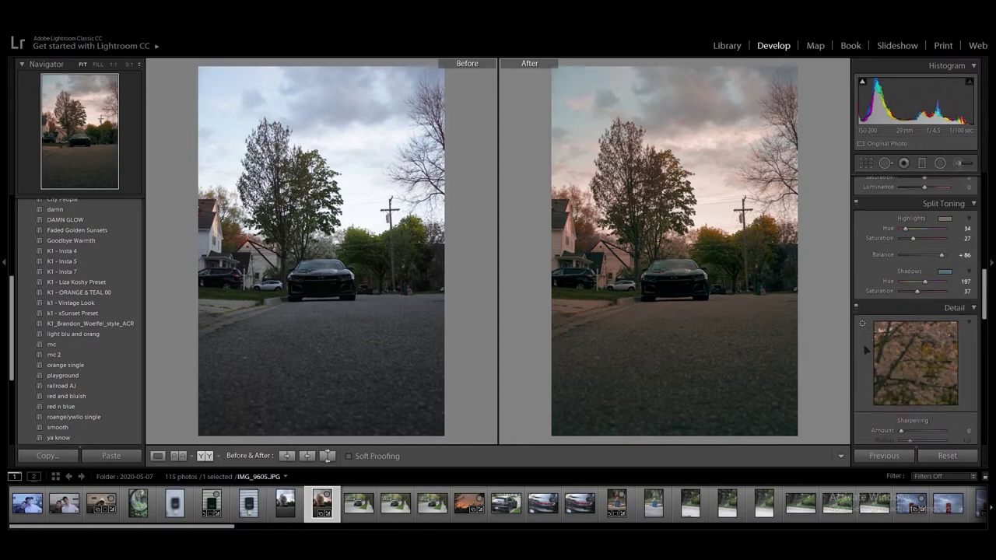
{"action": "scroll", "coordinate": [868, 328], "scroll_direction": "down", "scroll_amount": 4}
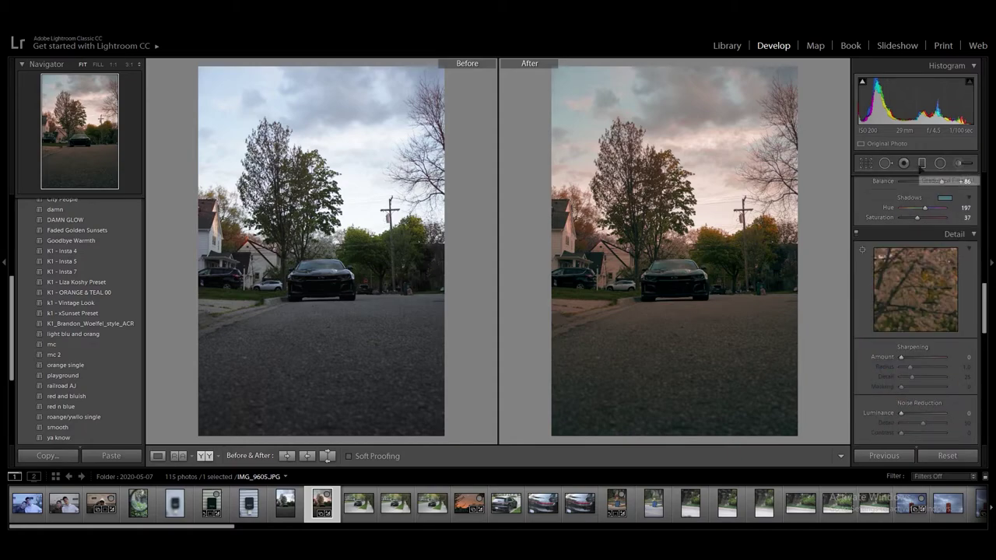
Step: Try a +9.5 rotation with Constrain Crop, then undo both changes
{"action": "scroll", "coordinate": [930, 284], "scroll_direction": "down", "scroll_amount": 10}
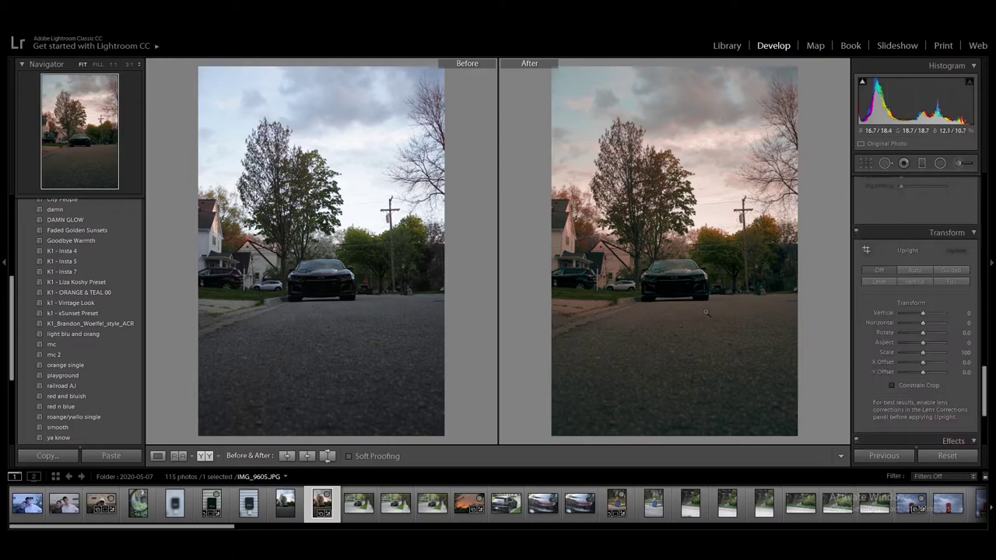
{"action": "left_click", "coordinate": [958, 373]}
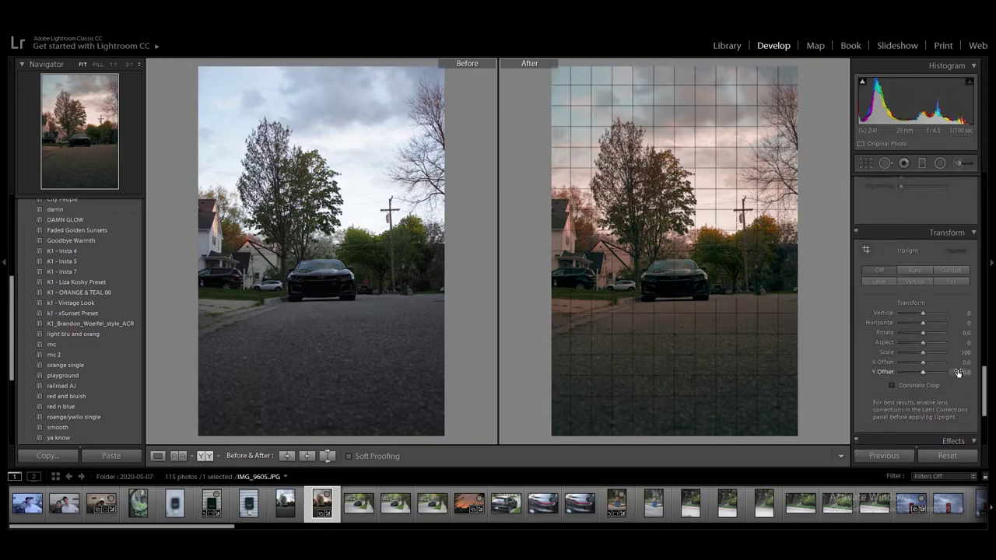
{"action": "key", "text": "Return"}
{"action": "left_click_drag", "start_coordinate": [924, 333], "coordinate": [944, 333]}
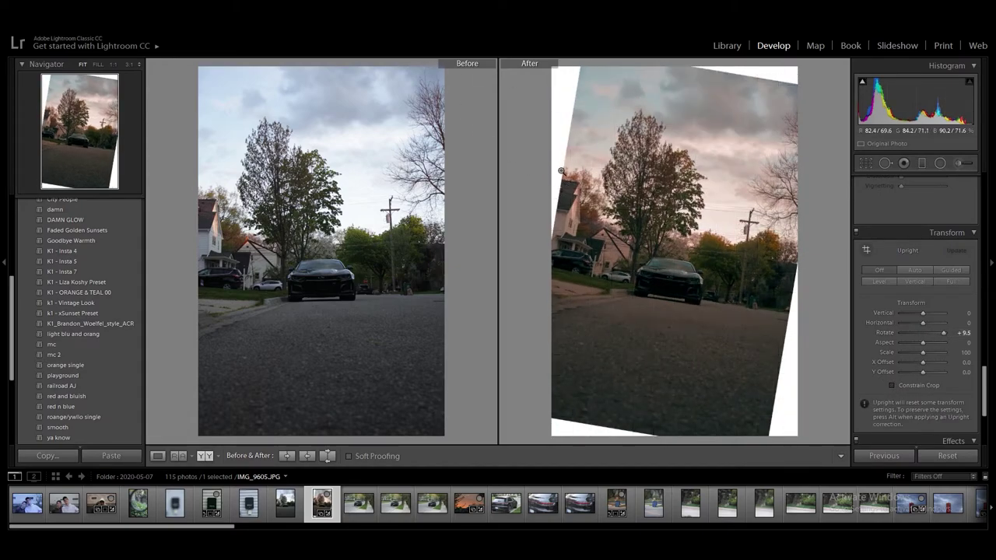
{"action": "left_click", "coordinate": [907, 386]}
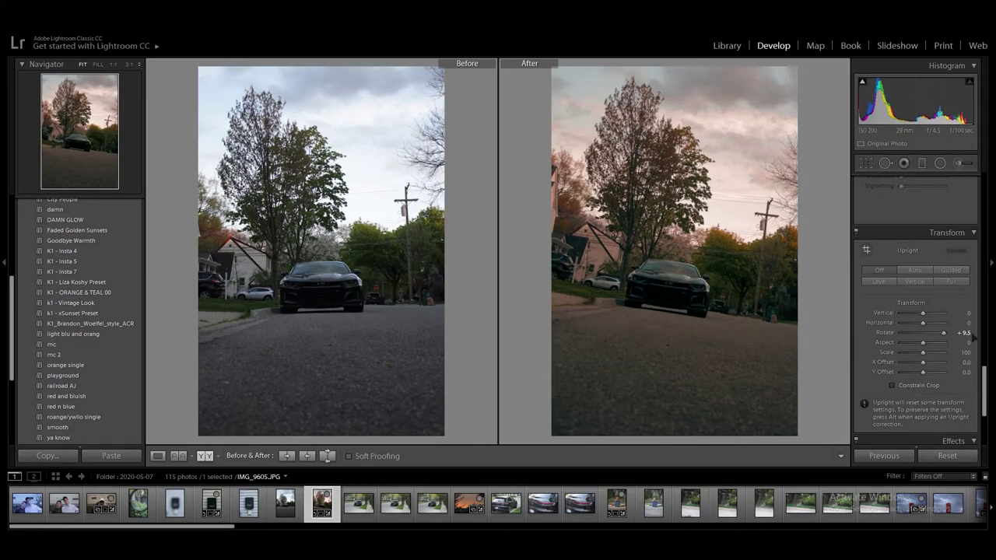
{"action": "key", "text": "ctrl+z"}
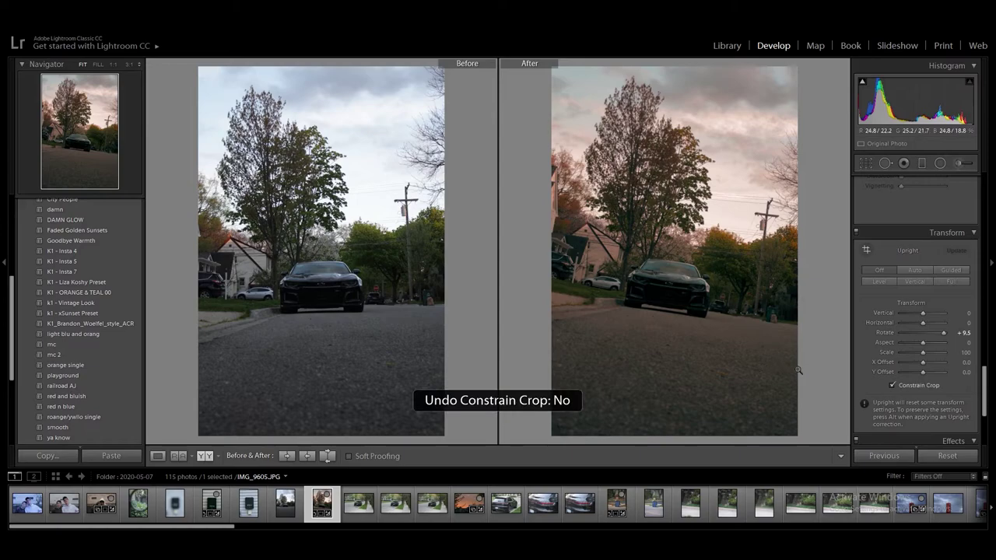
{"action": "key", "text": "ctrl+z"}
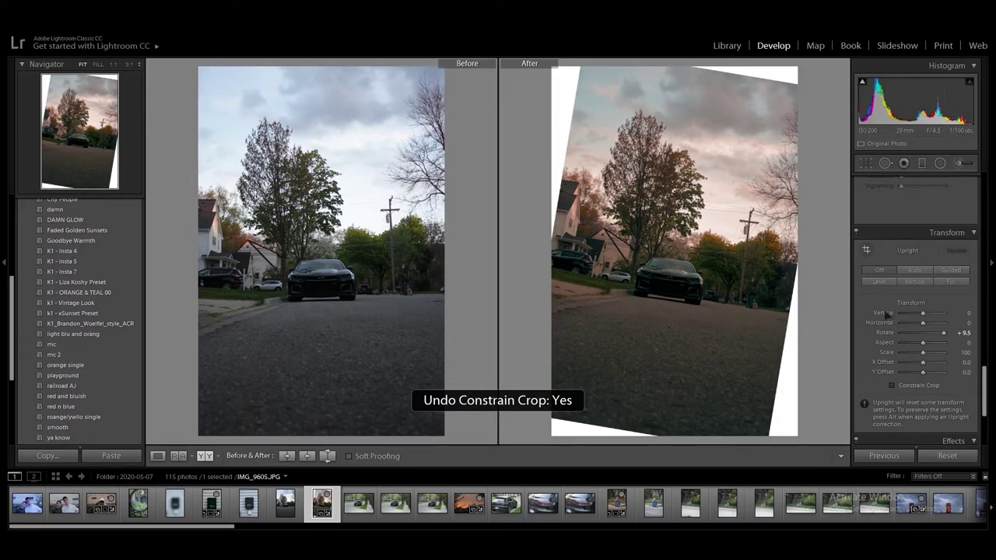
{"action": "key", "text": "ctrl+z"}
Step: Set the Transform Rotate value to +1.9
{"action": "left_click", "coordinate": [961, 336]}
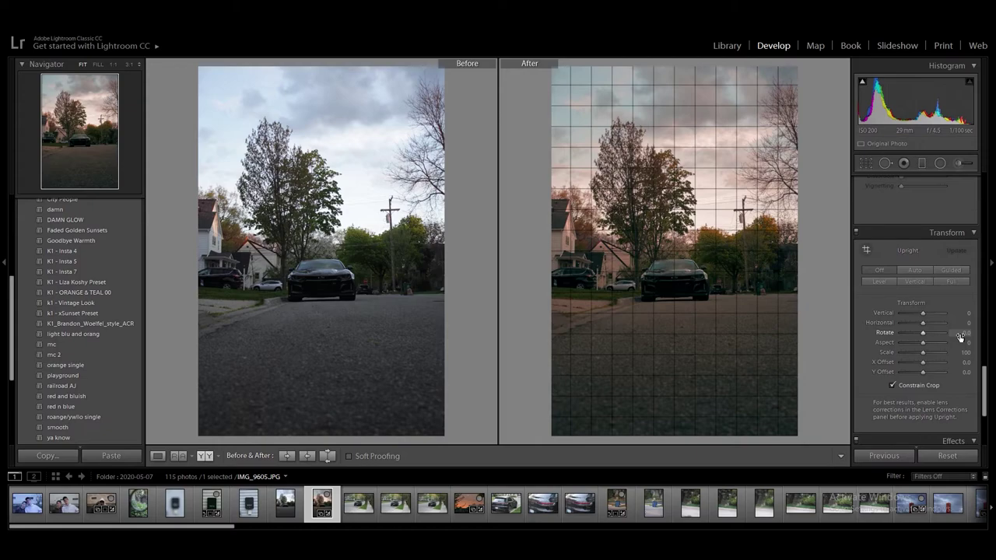
{"action": "left_click", "coordinate": [961, 336]}
{"action": "key", "text": "Down"}
{"action": "key", "text": "Down"}
{"action": "key", "text": "Down"}
{"action": "key", "text": "Down"}
{"action": "key", "text": "Down"}
{"action": "key", "text": "Down"}
{"action": "key", "text": "Down"}
{"action": "key", "text": "Down"}
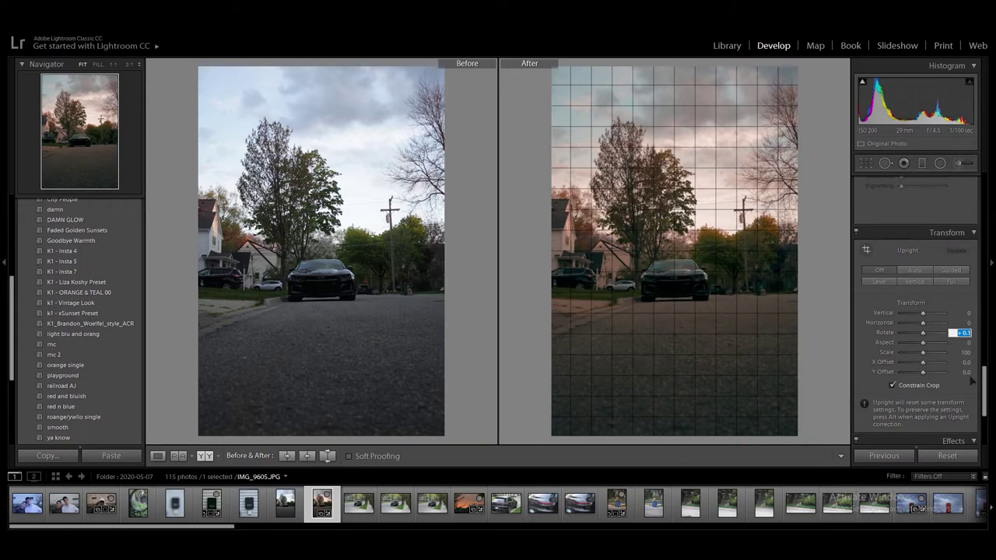
{"action": "key", "text": "Up"}
{"action": "key", "text": "Up"}
{"action": "key", "text": "Up"}
{"action": "key", "text": "Up"}
{"action": "key", "text": "Up"}
{"action": "key", "text": "Up"}
{"action": "key", "text": "Up"}
{"action": "key", "text": "Up"}
{"action": "key", "text": "Up"}
{"action": "key", "text": "Up"}
{"action": "key", "text": "Up"}
{"action": "key", "text": "Up"}
{"action": "key", "text": "Up"}
{"action": "key", "text": "Up"}
{"action": "key", "text": "Up"}
{"action": "key", "text": "Up"}
{"action": "key", "text": "Up"}
{"action": "key", "text": "Up"}
{"action": "key", "text": "Up"}
{"action": "key", "text": "Up"}
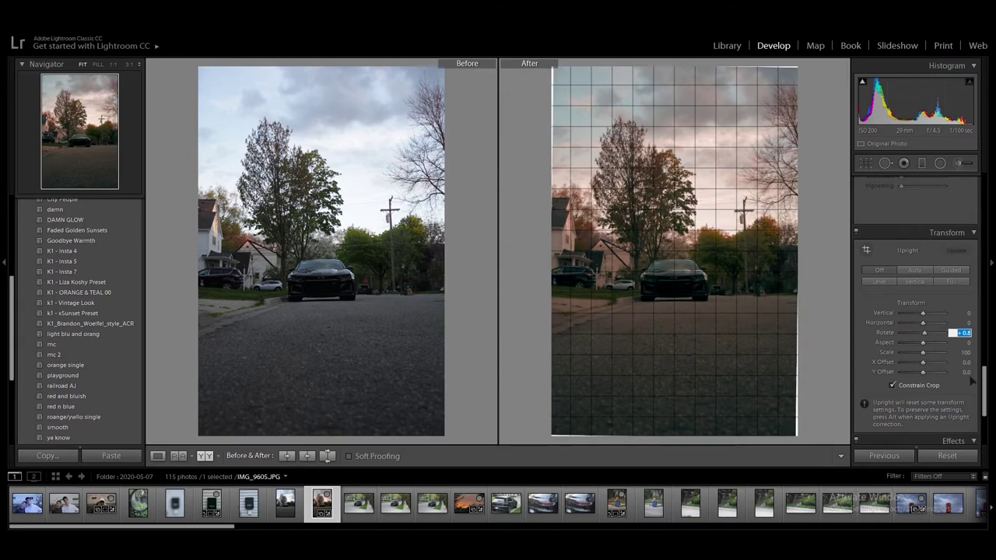
{"action": "key", "text": "Up"}
{"action": "key", "text": "Up"}
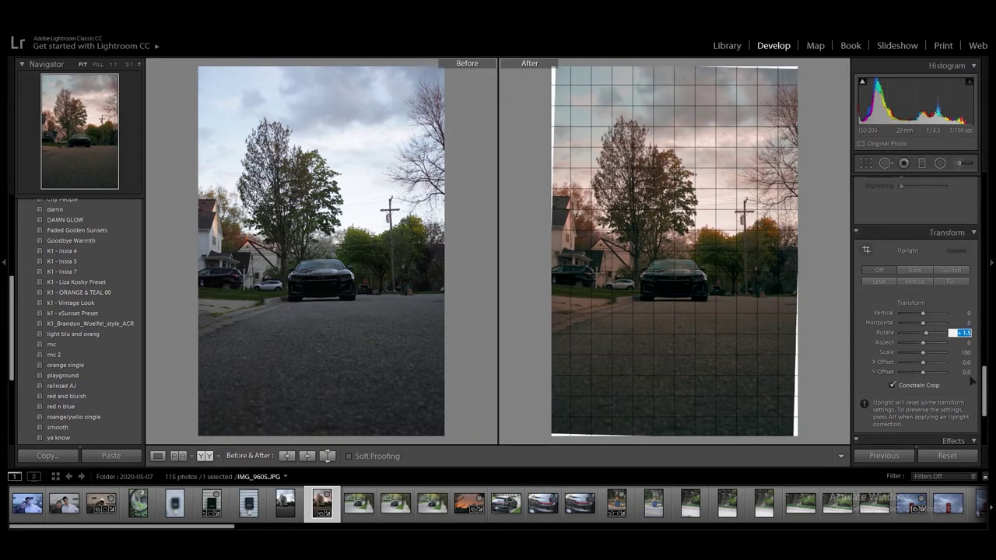
{"action": "key", "text": "Up"}
{"action": "key", "text": "Up"}
{"action": "key", "text": "Up"}
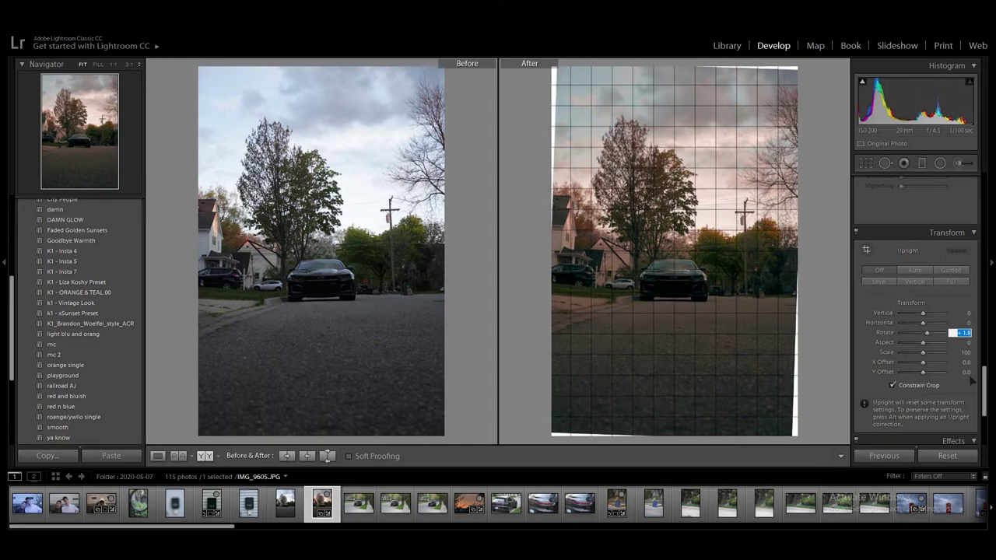
{"action": "key", "text": "Return"}
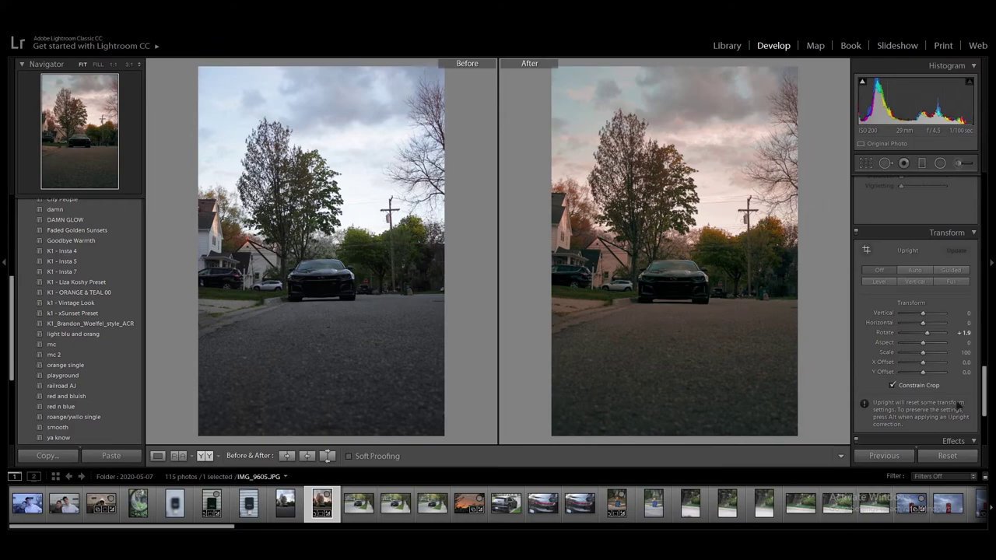
Step: Keep X Offset at 0.0 and lower Y Offset to −4.5
{"action": "left_click", "coordinate": [964, 333]}
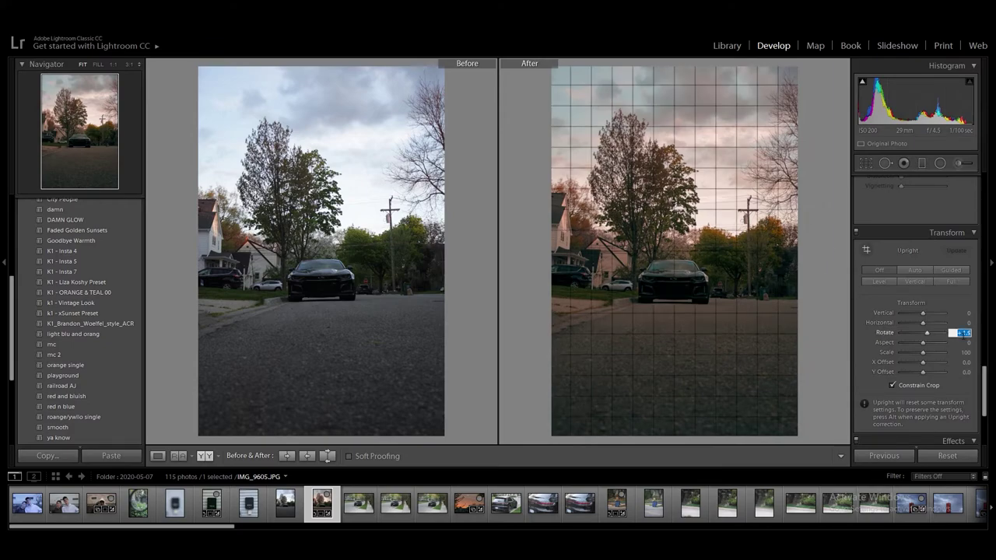
{"action": "left_click", "coordinate": [964, 363]}
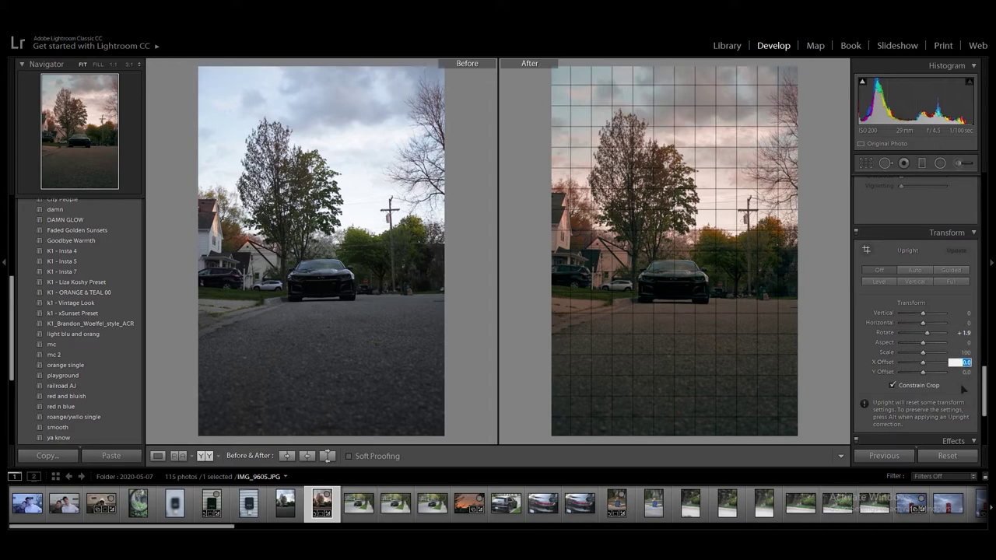
{"action": "key", "text": "Up"}
{"action": "key", "text": "Up"}
{"action": "key", "text": "Up"}
{"action": "key", "text": "Up"}
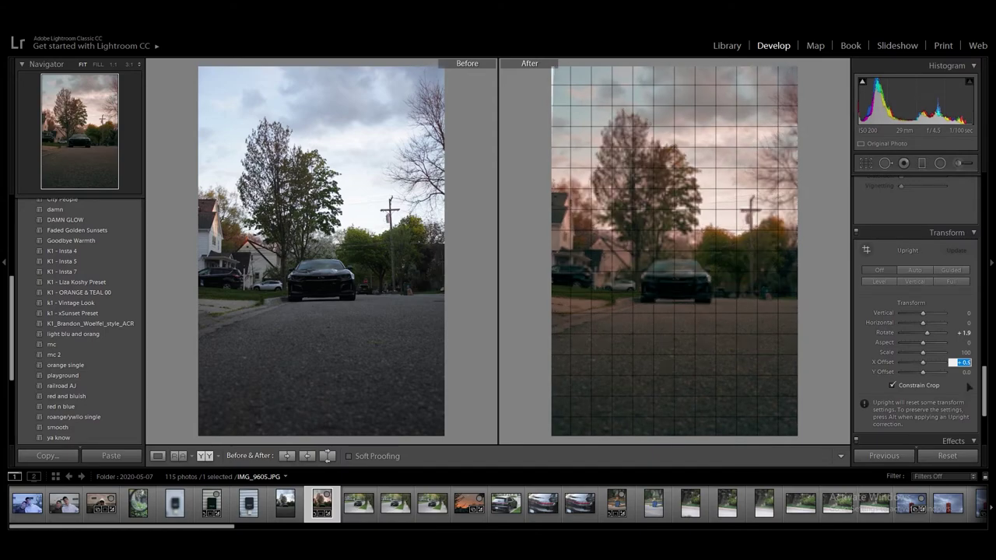
{"action": "key", "text": "Tab"}
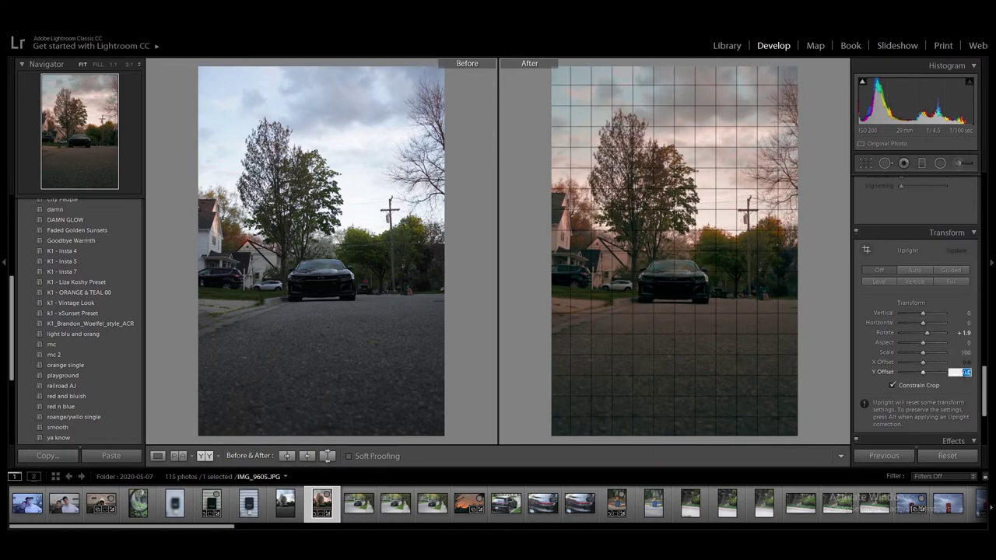
{"action": "key", "text": "Up"}
{"action": "key", "text": "Down"}
{"action": "key", "text": "Down"}
{"action": "key", "text": "Down"}
{"action": "key", "text": "Down"}
{"action": "key", "text": "Down"}
{"action": "key", "text": "Down"}
{"action": "key", "text": "Down"}
{"action": "key", "text": "Down"}
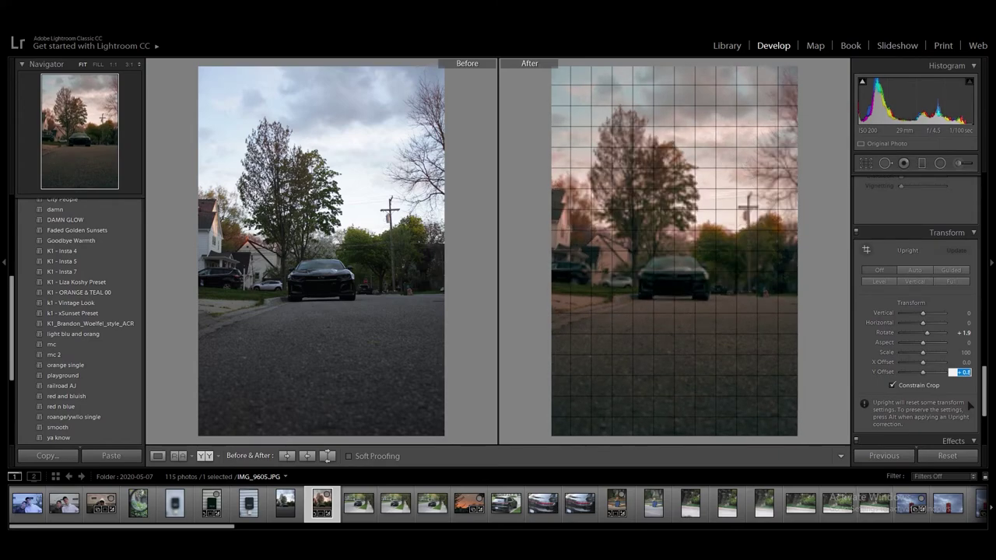
{"action": "key", "text": "Down"}
{"action": "key", "text": "Down"}
{"action": "key", "text": "Down"}
{"action": "key", "text": "Down"}
{"action": "key", "text": "Down"}
{"action": "key", "text": "Down"}
{"action": "key", "text": "Down"}
{"action": "key", "text": "Down"}
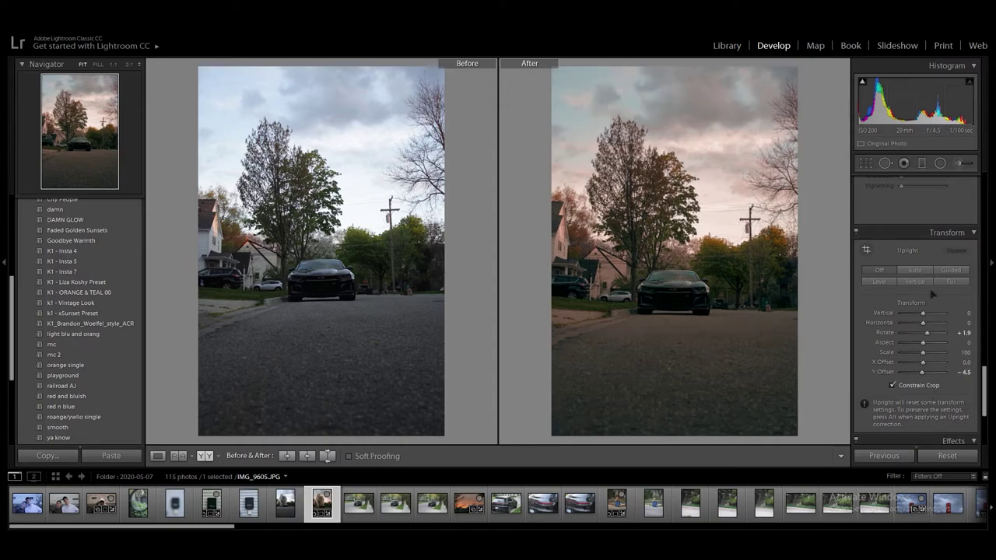
Step: Add a graduated filter from the bottom edge at Exposure −0.61 to darken the road
{"action": "scroll", "coordinate": [961, 303], "scroll_direction": "up", "scroll_amount": 2}
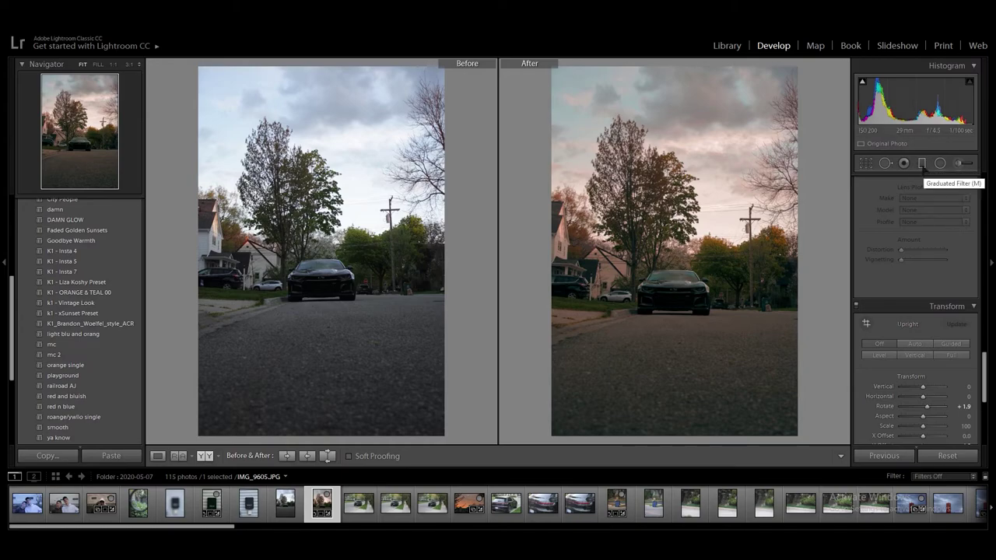
{"action": "left_click", "coordinate": [922, 163]}
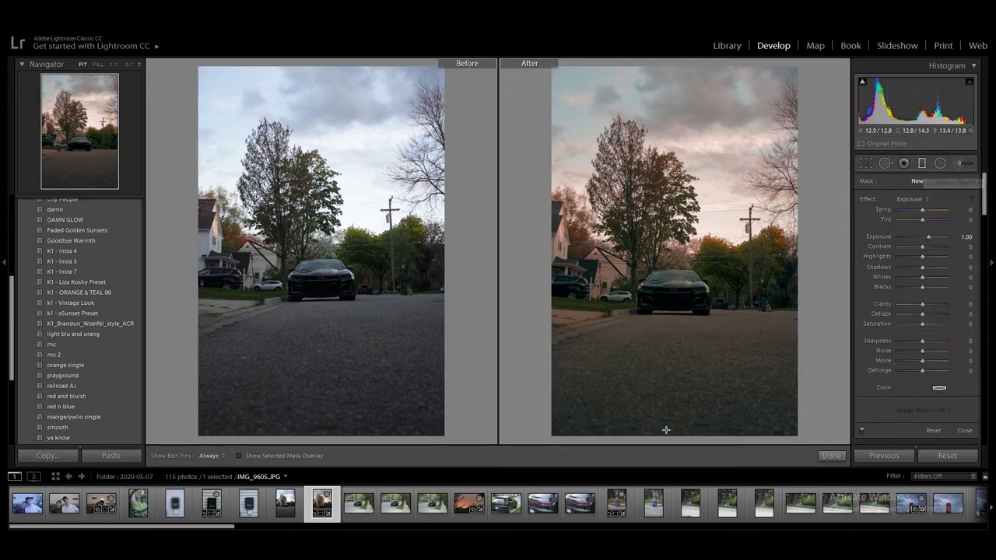
{"action": "left_click_drag", "start_coordinate": [664, 437], "coordinate": [663, 314]}
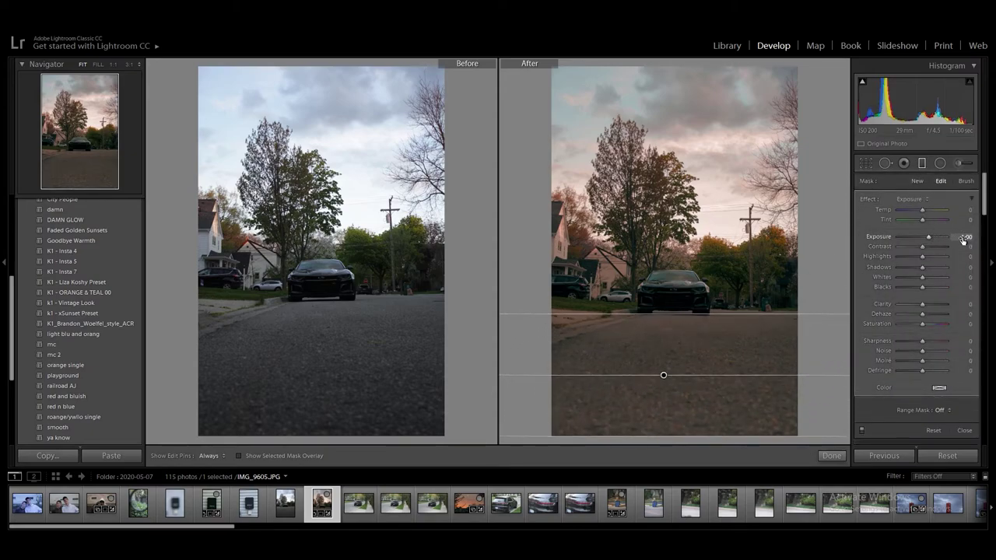
{"action": "left_click_drag", "start_coordinate": [930, 240], "coordinate": [919, 238]}
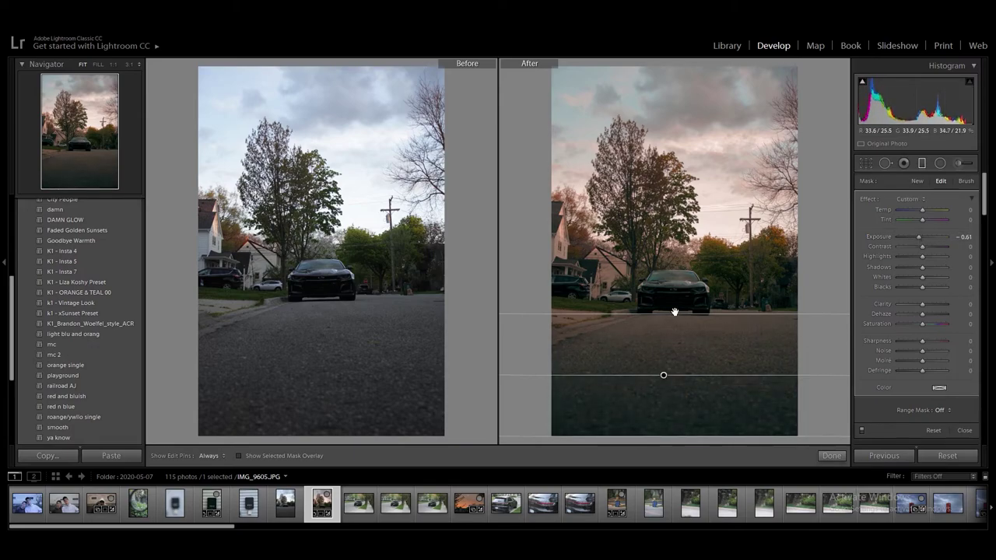
{"action": "left_click_drag", "start_coordinate": [675, 315], "coordinate": [683, 275]}
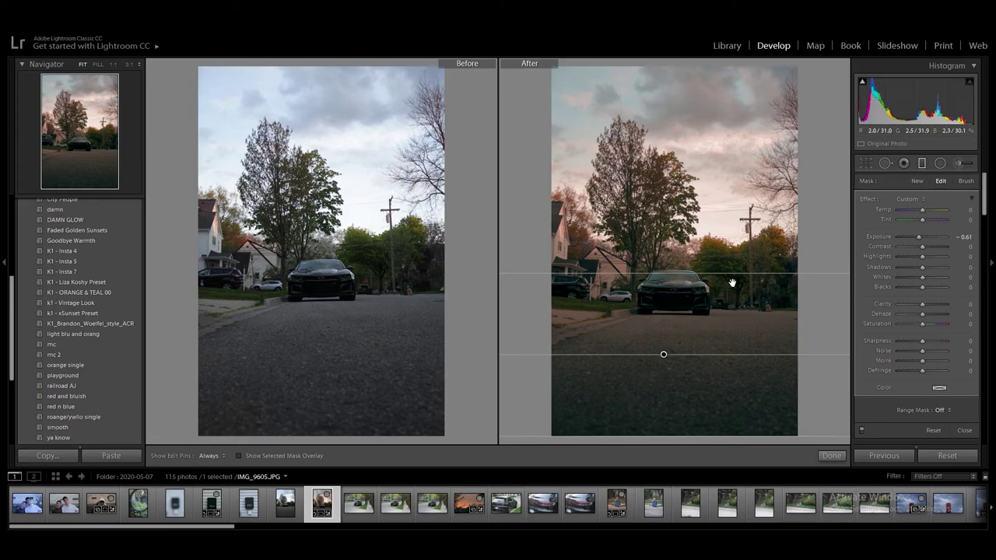
{"action": "left_click", "coordinate": [828, 455]}
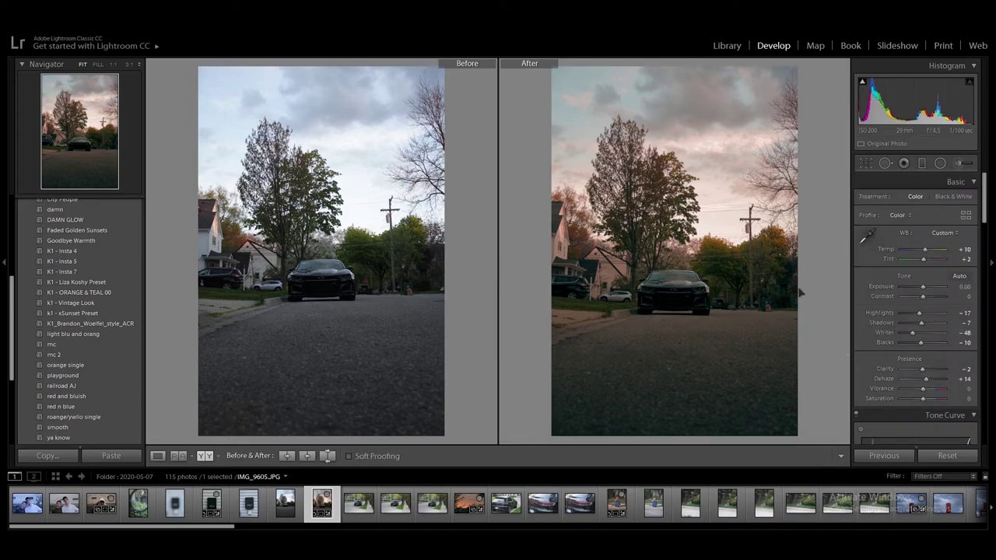
Step: Select and delete the old sky graduated filter, then restart the Graduated Filter tool
{"action": "key", "text": "m"}
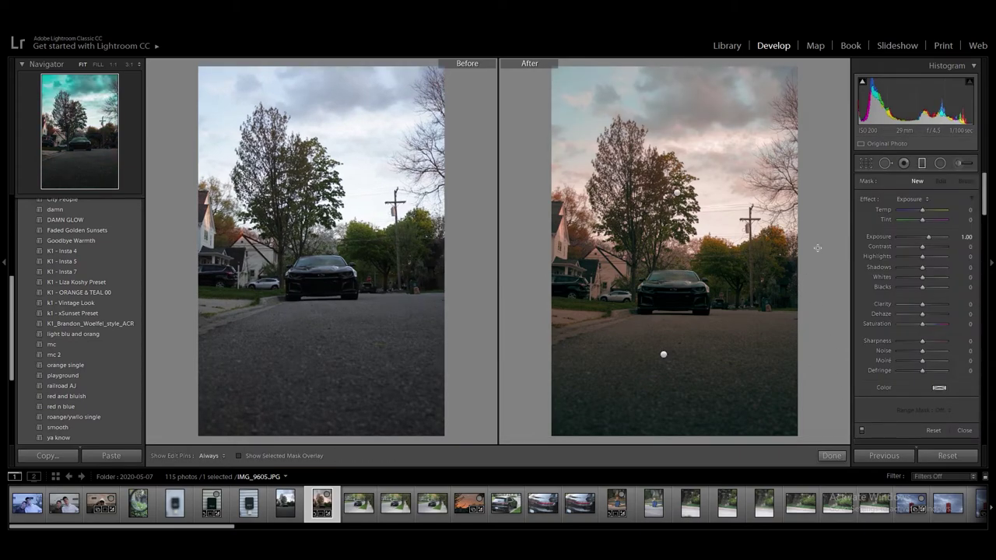
{"action": "left_click_drag", "start_coordinate": [666, 191], "coordinate": [663, 137]}
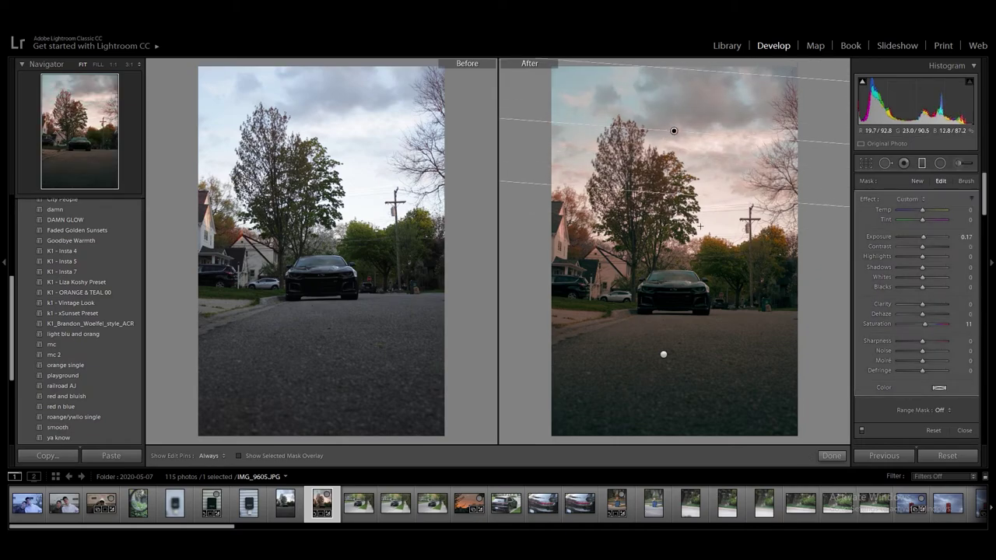
{"action": "key", "text": "Delete"}
{"action": "left_click", "coordinate": [923, 164]}
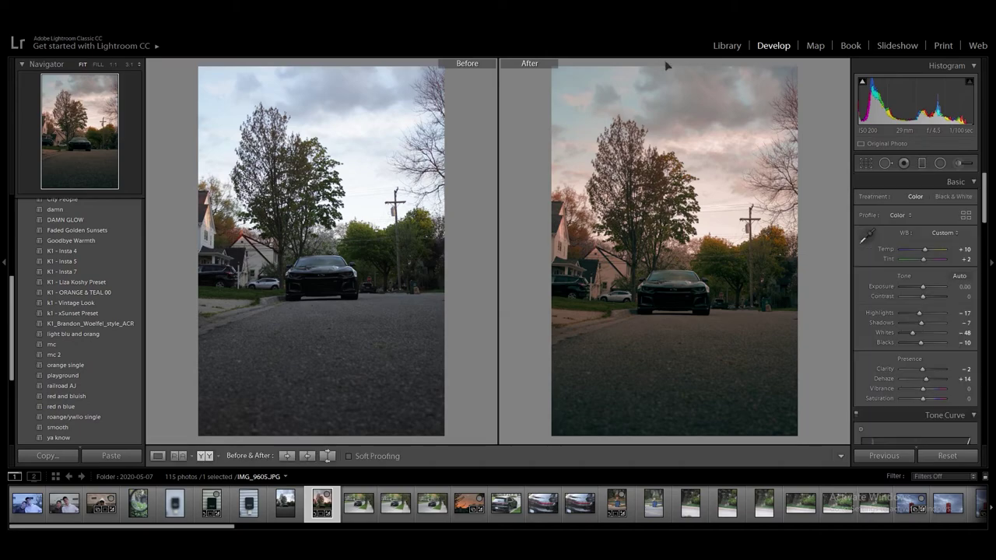
{"action": "left_click", "coordinate": [922, 164]}
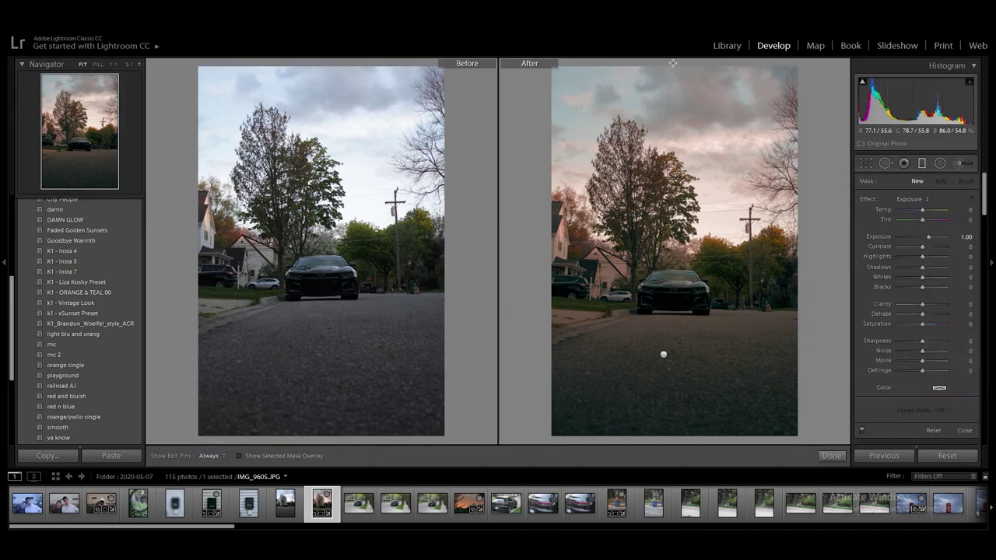
Step: Add a new sky gradient from the top with Exposure 0.09, Contrast 83, Saturation 33, lowered toward the trees
{"action": "left_click_drag", "start_coordinate": [674, 62], "coordinate": [674, 237]}
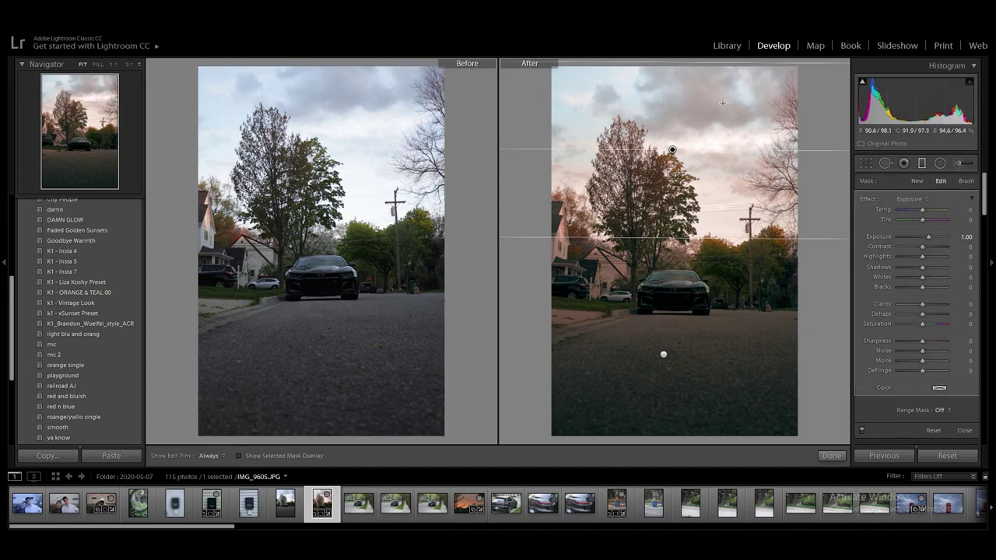
{"action": "left_click_drag", "start_coordinate": [928, 237], "coordinate": [924, 242]}
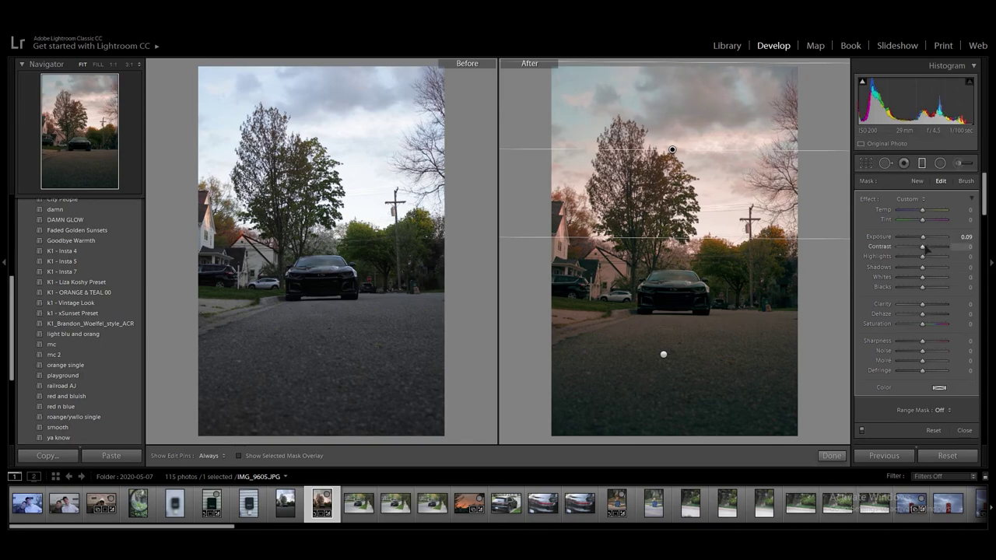
{"action": "left_click_drag", "start_coordinate": [923, 249], "coordinate": [946, 249]}
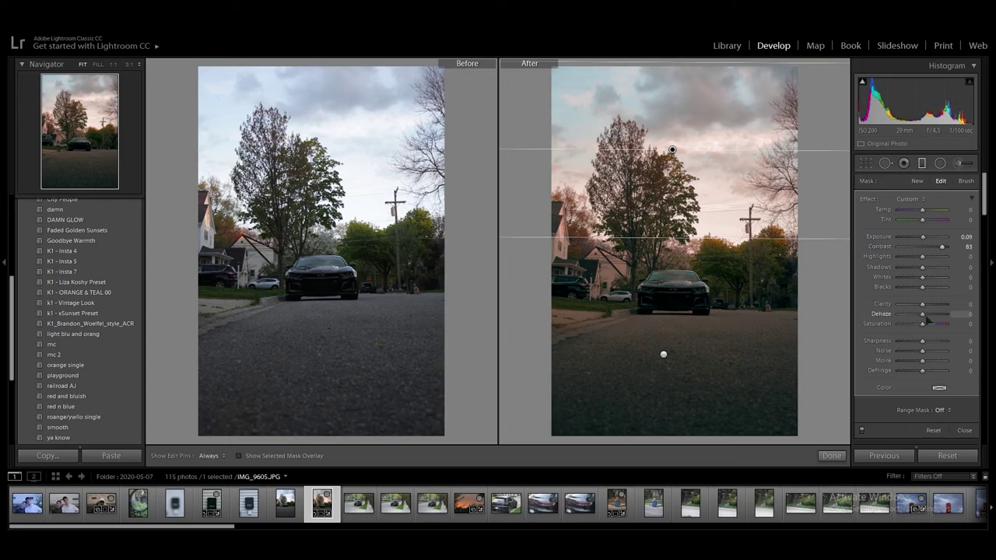
{"action": "left_click_drag", "start_coordinate": [923, 324], "coordinate": [934, 330]}
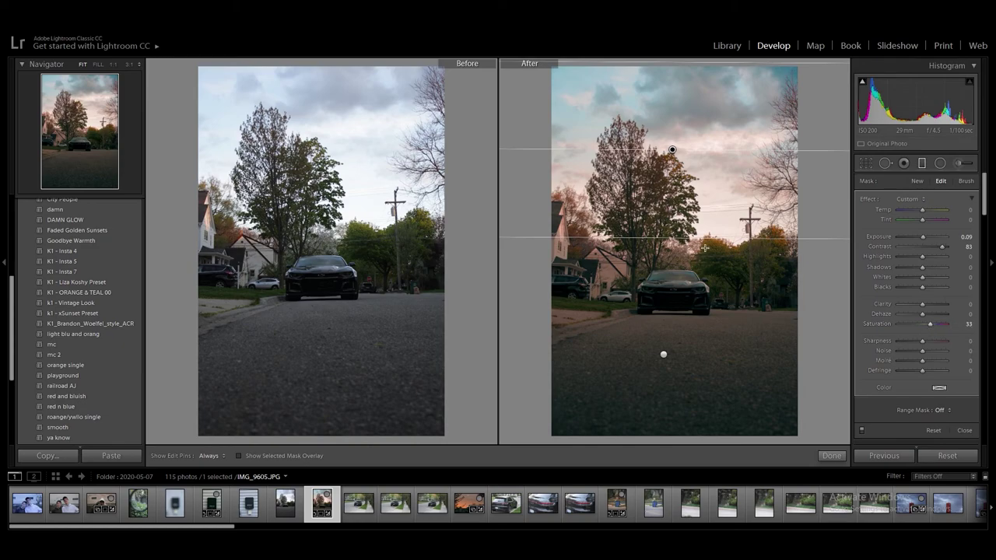
{"action": "left_click_drag", "start_coordinate": [693, 239], "coordinate": [692, 268]}
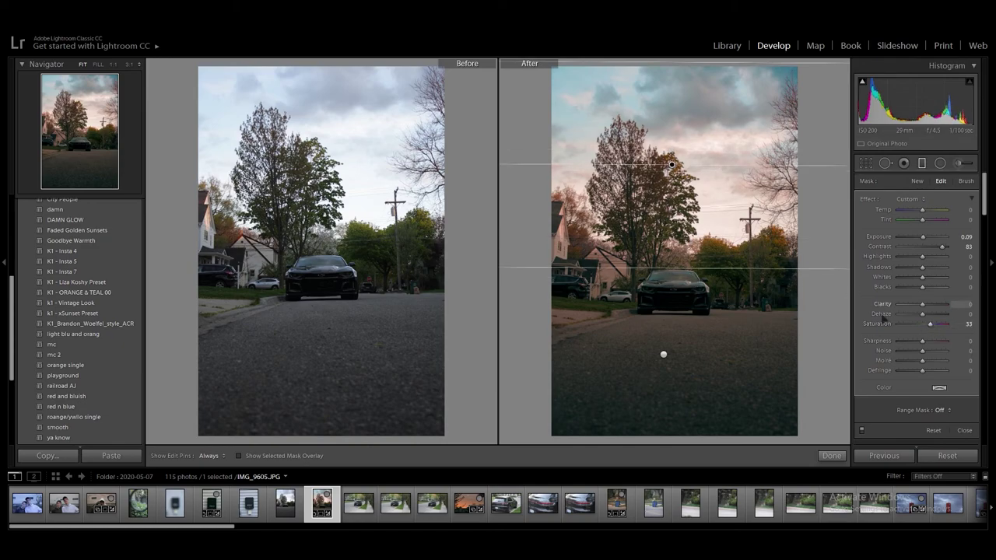
{"action": "scroll", "coordinate": [902, 311], "scroll_direction": "down", "scroll_amount": 10}
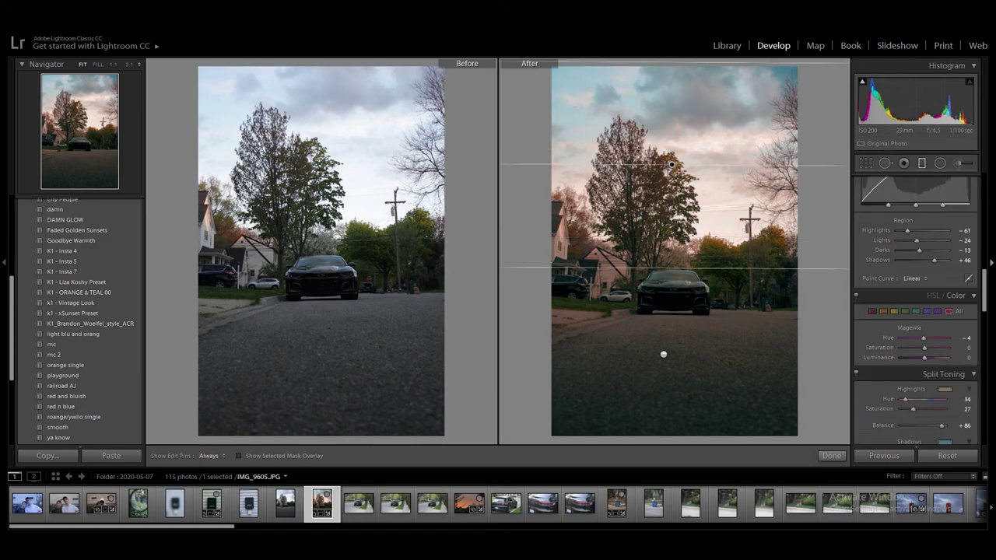
{"action": "key", "text": "F8"}
{"action": "left_click", "coordinate": [986, 301]}
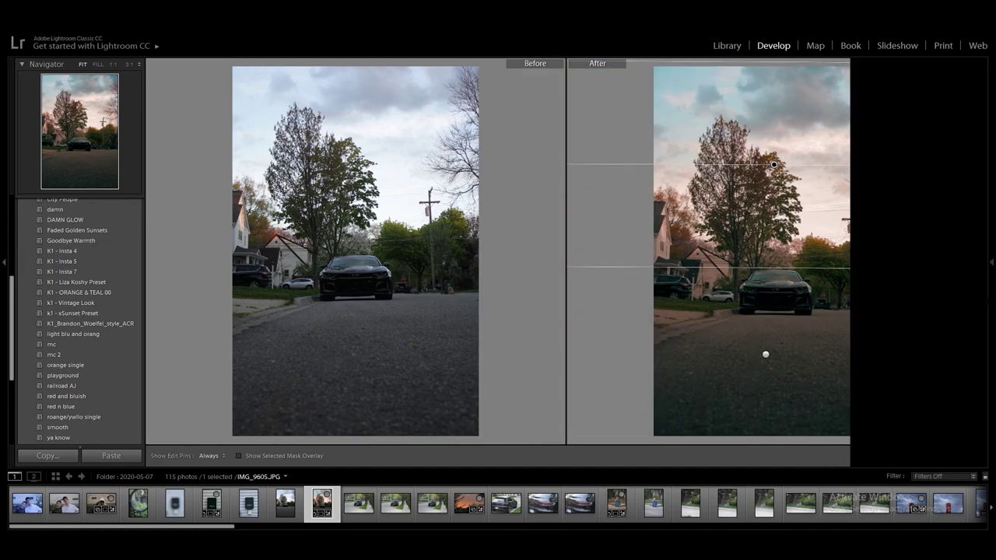
{"action": "scroll", "coordinate": [916, 312], "scroll_direction": "up", "scroll_amount": 10}
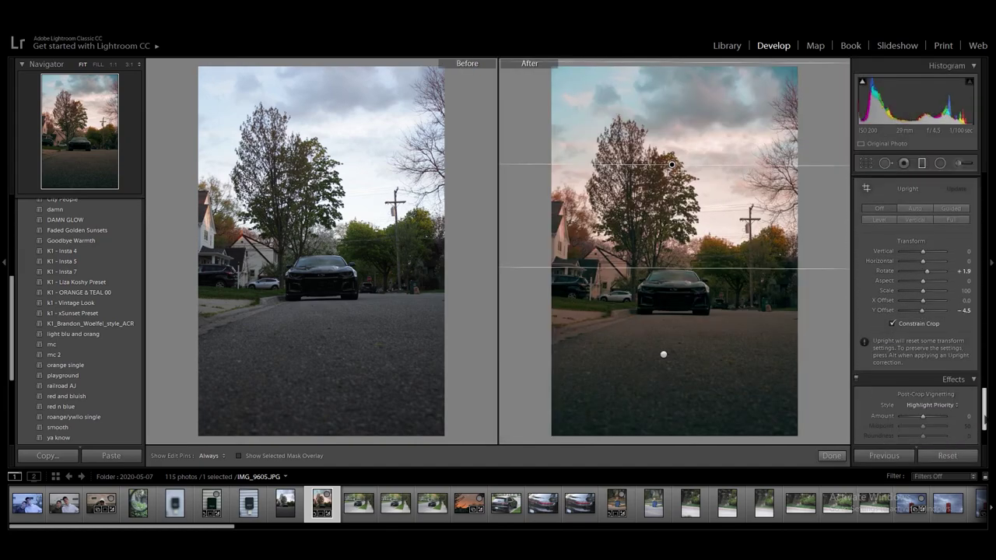
Step: Finish the sky gradient, cycle through the before/after layouts, and show the finished IMG_9605.JPG alone in Loupe view
{"action": "left_click", "coordinate": [831, 455]}
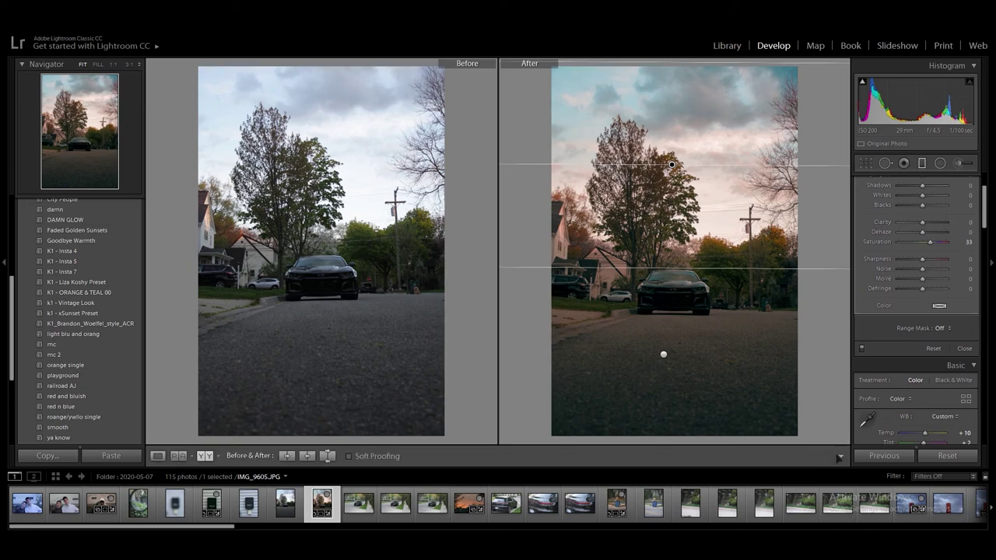
{"action": "left_click", "coordinate": [204, 456]}
{"action": "left_click", "coordinate": [205, 456]}
{"action": "left_click", "coordinate": [204, 456]}
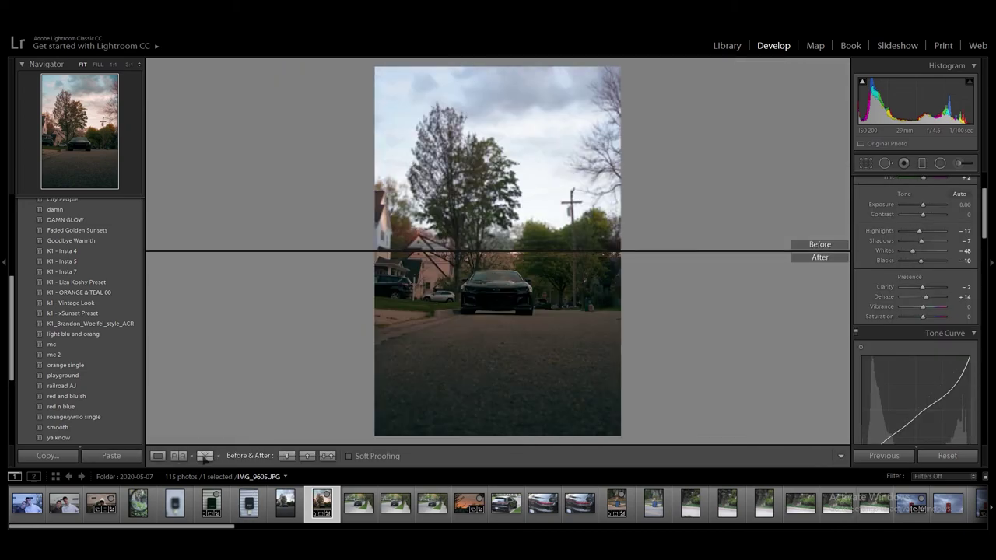
{"action": "left_click", "coordinate": [205, 456]}
{"action": "left_click", "coordinate": [157, 456]}
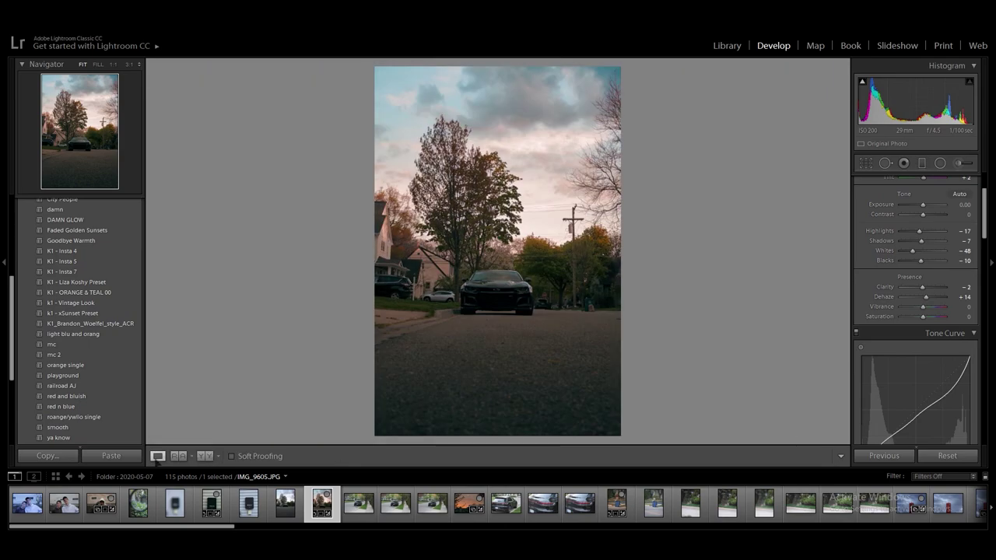